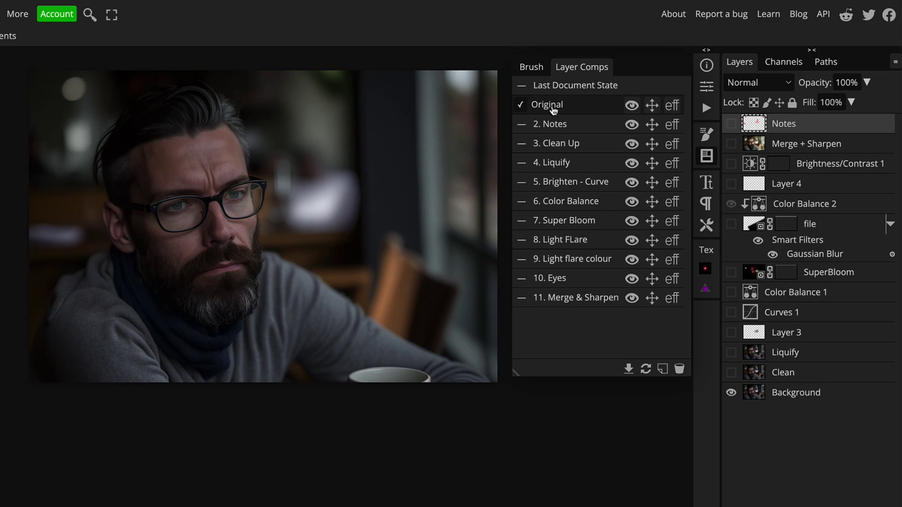
- Compare the Original and 2. Notes layer comps to review the areas marked for retouching
{"action": "left_click", "coordinate": [521, 125]}
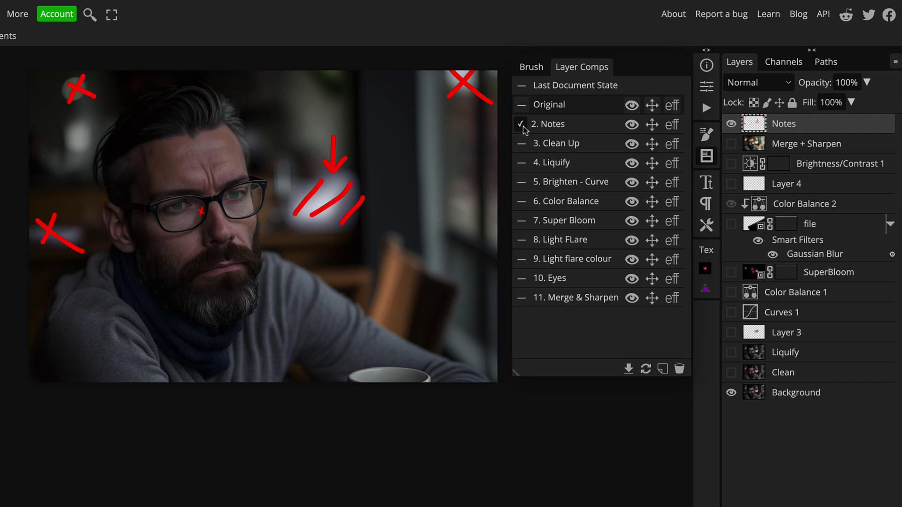
{"action": "left_click", "coordinate": [522, 106]}
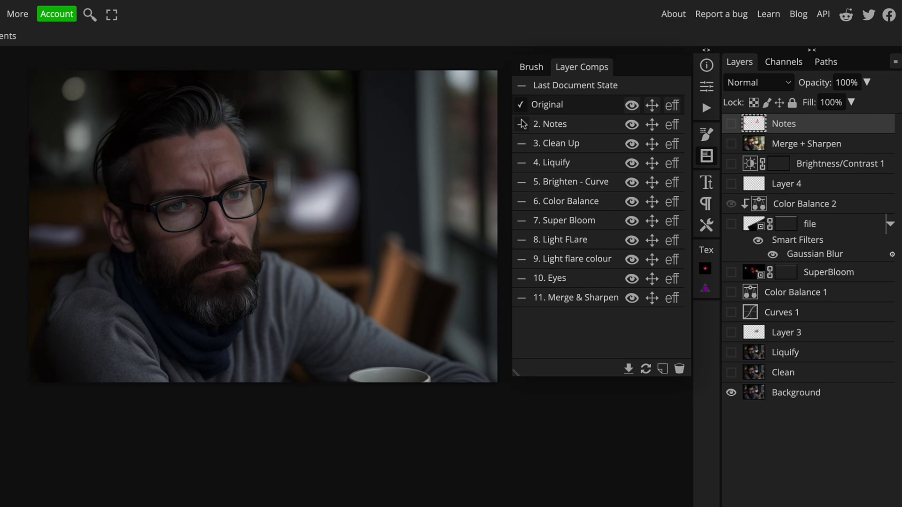
{"action": "left_click", "coordinate": [522, 124]}
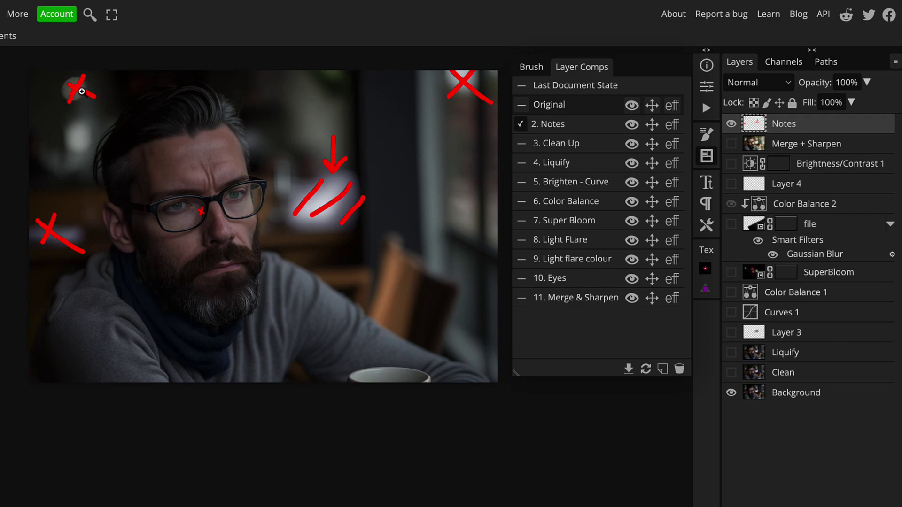
{"action": "left_click", "coordinate": [520, 104]}
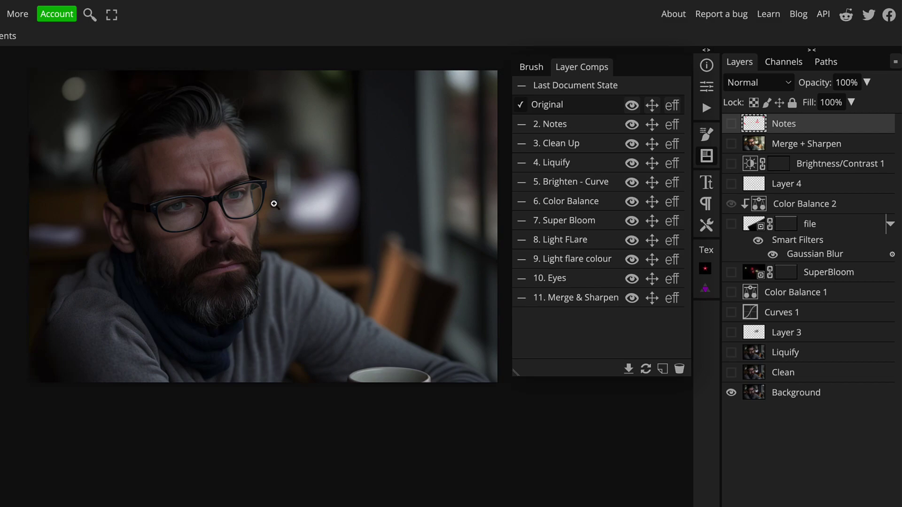
{"action": "left_click", "coordinate": [522, 124]}
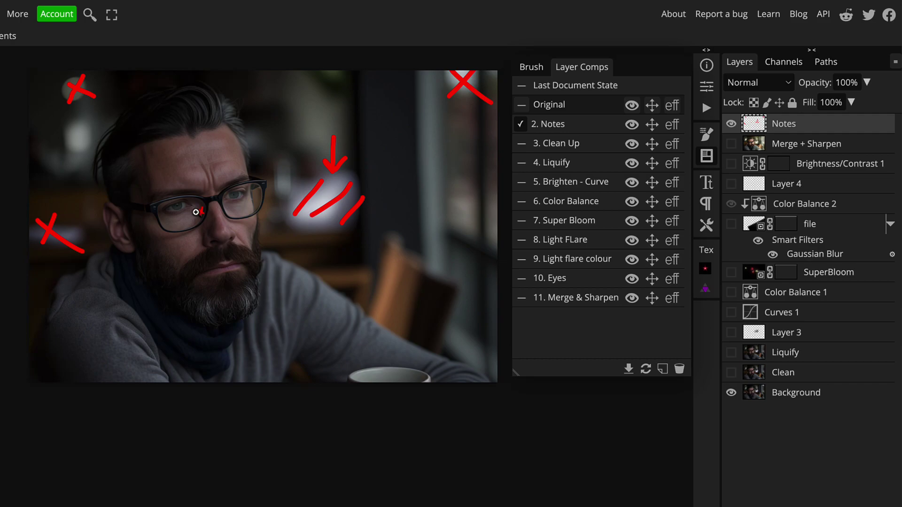
- Inspect the marked spot on the man's glasses up close, using the Original layer comp
{"action": "left_click", "coordinate": [203, 212]}
{"action": "left_click", "coordinate": [214, 212], "text": "alt"}
{"action": "left_click", "coordinate": [521, 104]}
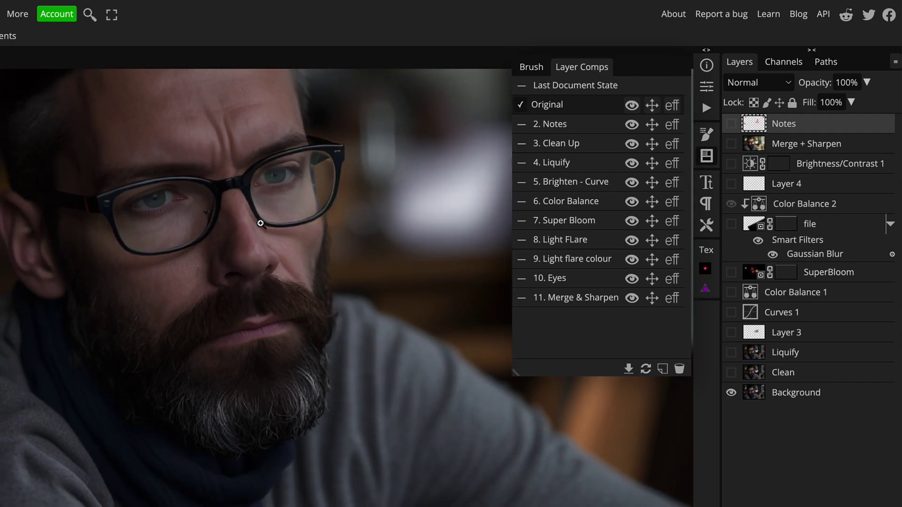
{"action": "left_click", "coordinate": [276, 216], "text": "alt"}
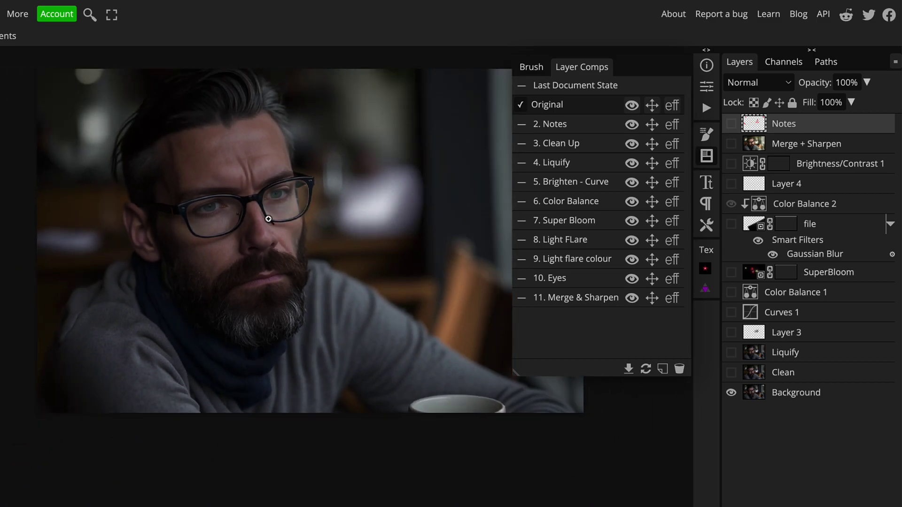
{"action": "left_click_drag", "start_coordinate": [377, 207], "coordinate": [292, 225]}
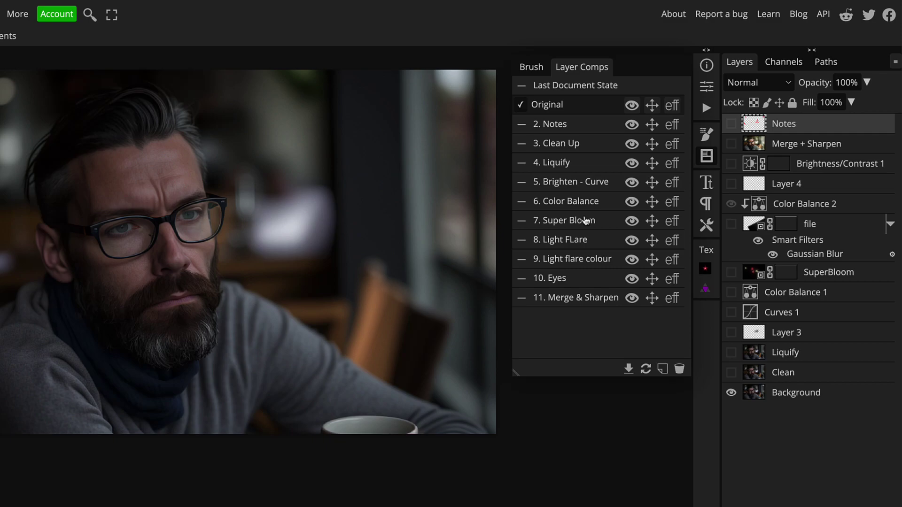
{"action": "key", "text": "ctrl+minus"}
{"action": "key", "text": "ctrl+plus"}
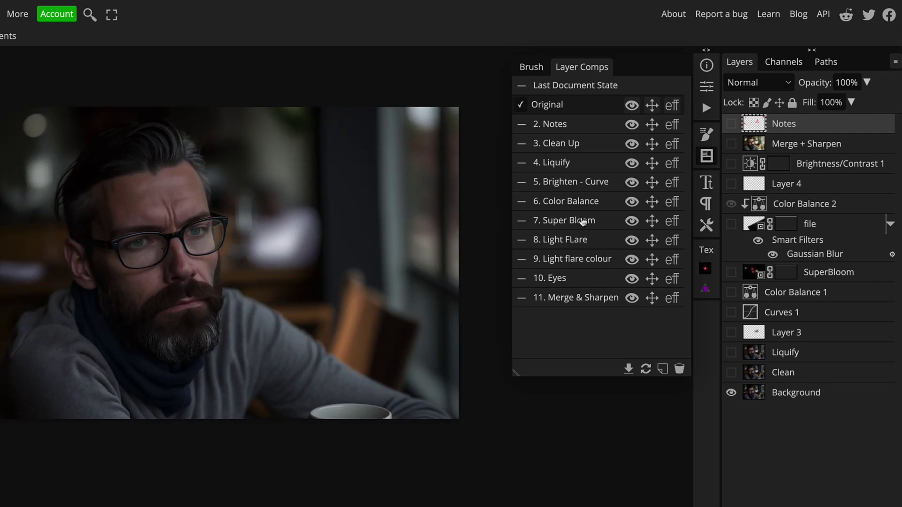
{"action": "left_click_drag", "start_coordinate": [284, 258], "coordinate": [320, 230]}
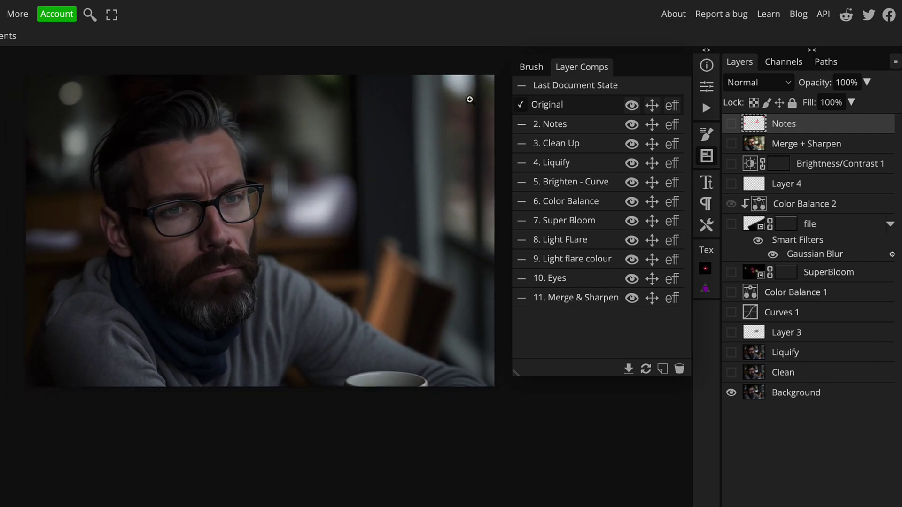
- Compare the 3. Clean Up layer comp with the Original, ending on 3. Clean Up
{"action": "left_click", "coordinate": [520, 145]}
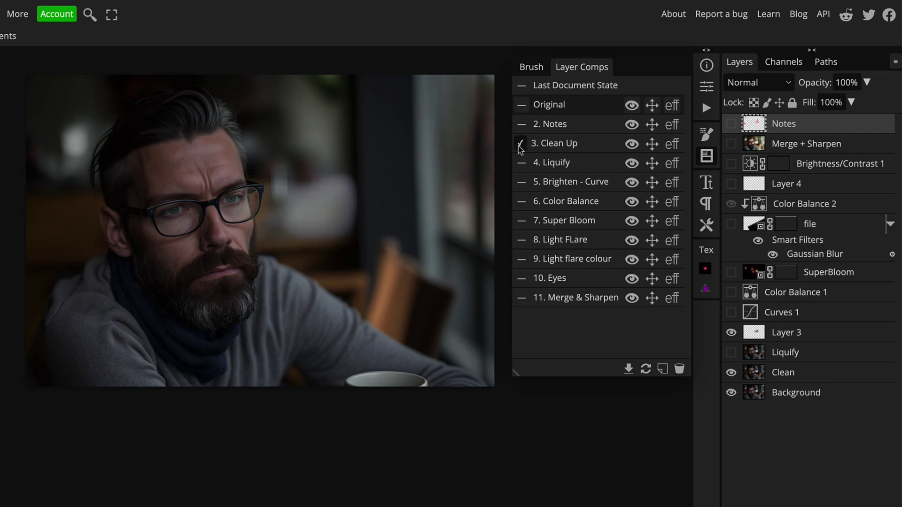
{"action": "left_click", "coordinate": [521, 105]}
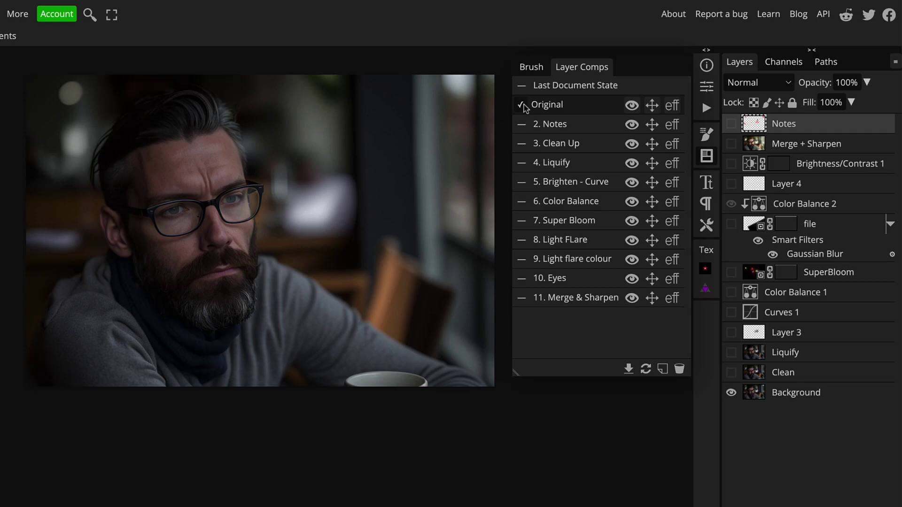
{"action": "left_click", "coordinate": [520, 143]}
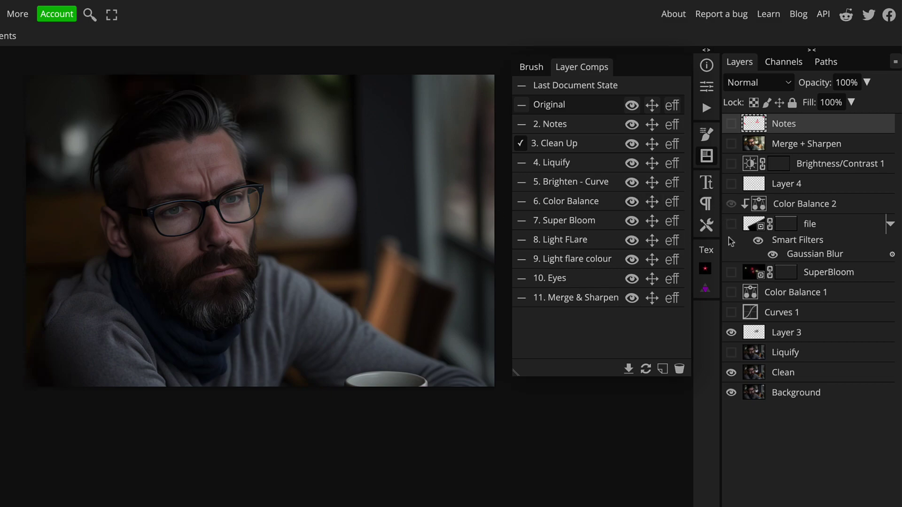
- Select Layer 3 and toggle its visibility repeatedly to check its effect on the background, leaving it visible
{"action": "left_click", "coordinate": [731, 333]}
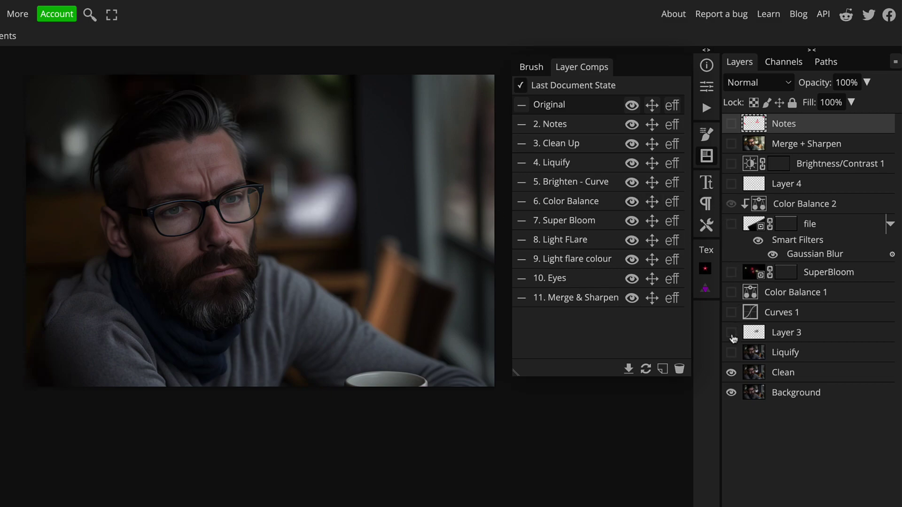
{"action": "left_click", "coordinate": [731, 333]}
{"action": "left_click", "coordinate": [754, 334]}
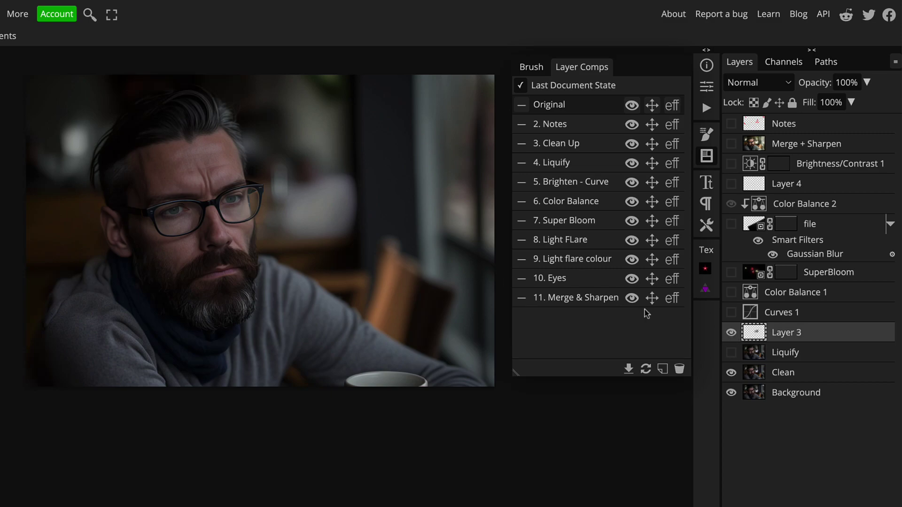
{"action": "left_click", "coordinate": [731, 333]}
{"action": "left_click", "coordinate": [731, 333]}
{"action": "left_click", "coordinate": [731, 333]}
{"action": "left_click", "coordinate": [730, 333]}
- Compare the 4. Liquify layer comp with 3. Clean Up, selecting the Liquify layer and ending on 4. Liquify
{"action": "left_click", "coordinate": [522, 163]}
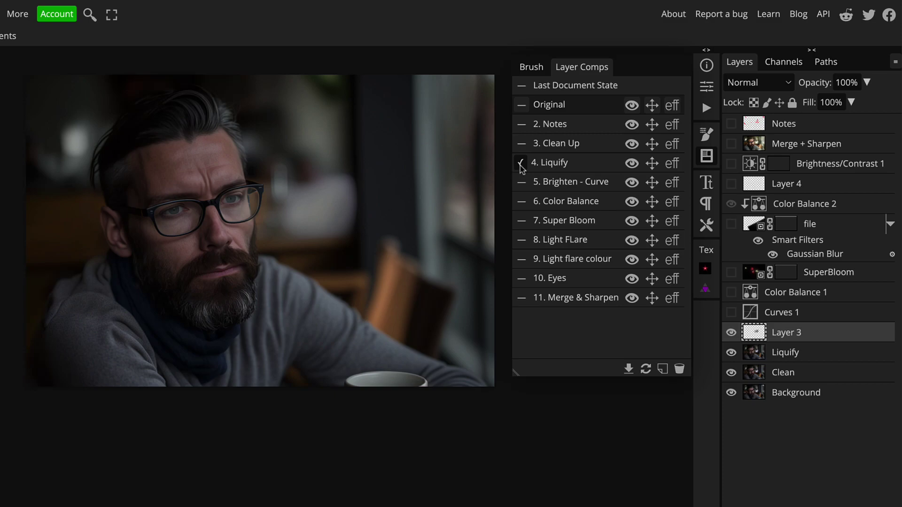
{"action": "left_click", "coordinate": [521, 143]}
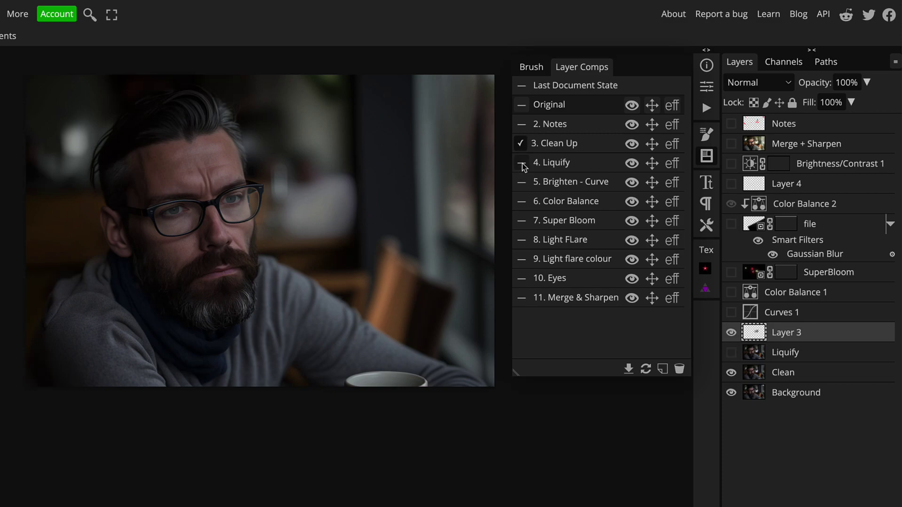
{"action": "left_click", "coordinate": [521, 165]}
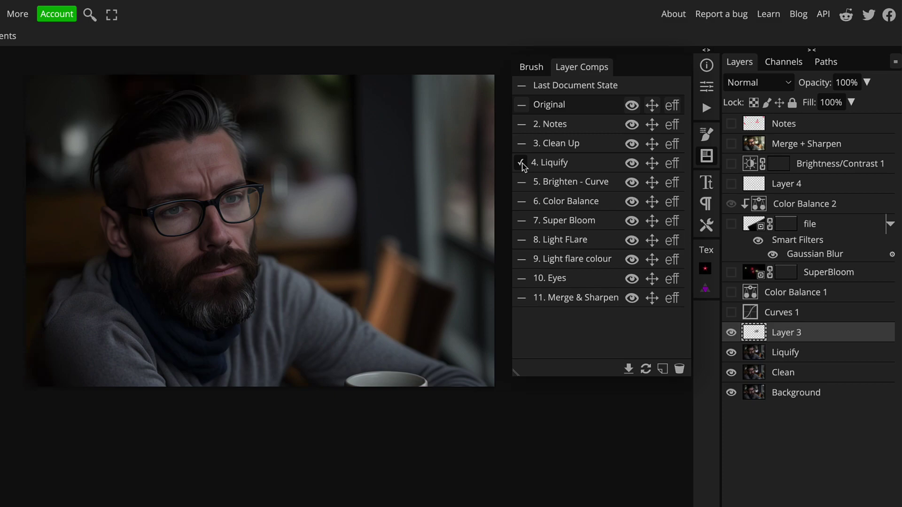
{"action": "left_click", "coordinate": [753, 356]}
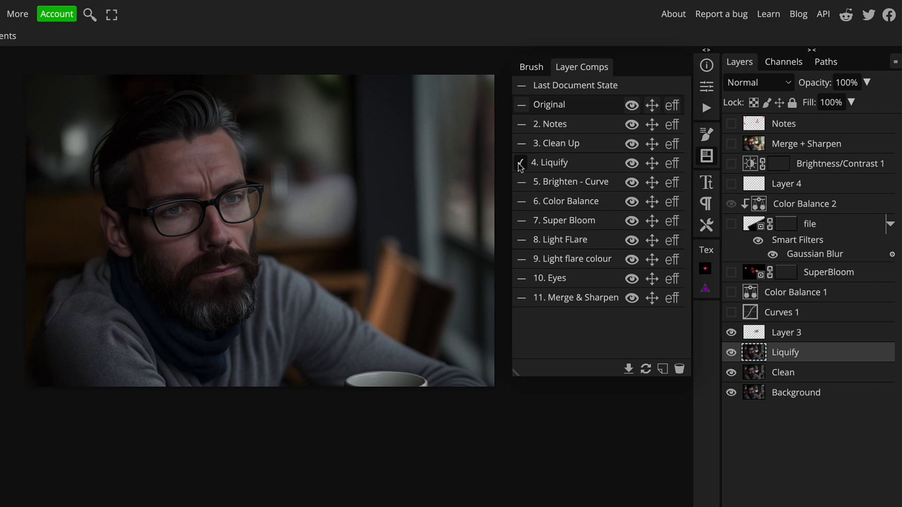
{"action": "left_click", "coordinate": [520, 144]}
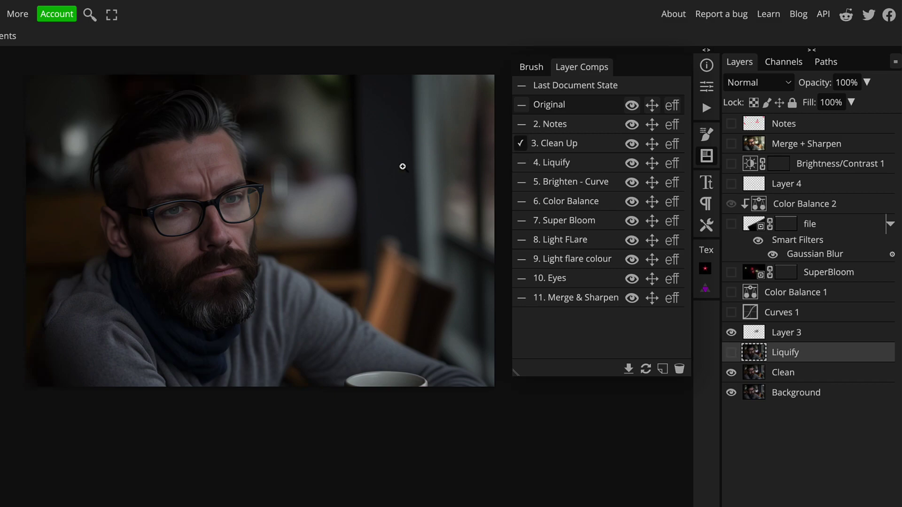
{"action": "left_click", "coordinate": [521, 165]}
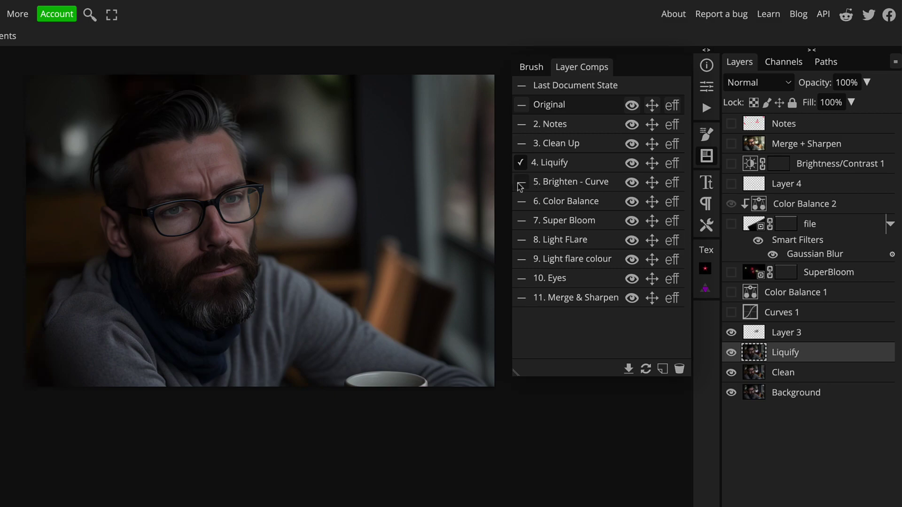
- Show the 5. Brighten - Curve layer comp and examine the lower control point of the Curves 1 adjustment
{"action": "left_click", "coordinate": [520, 183]}
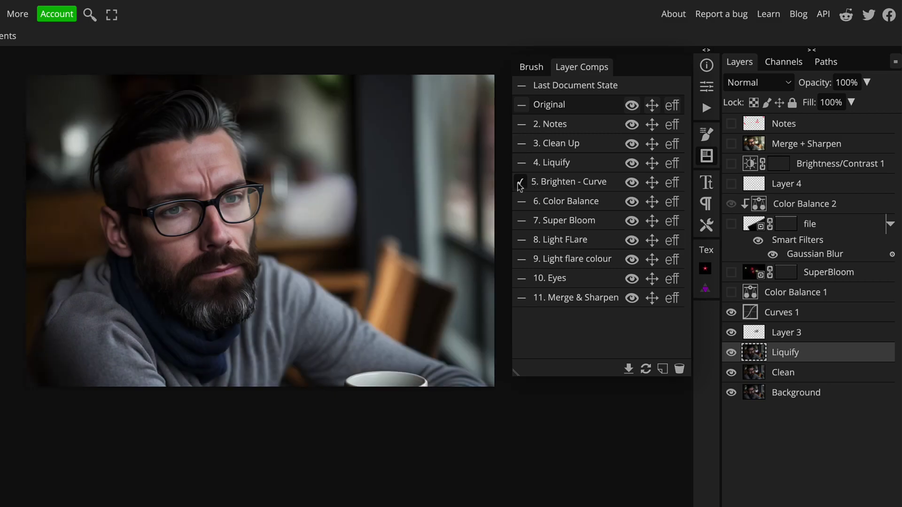
{"action": "left_click", "coordinate": [761, 321]}
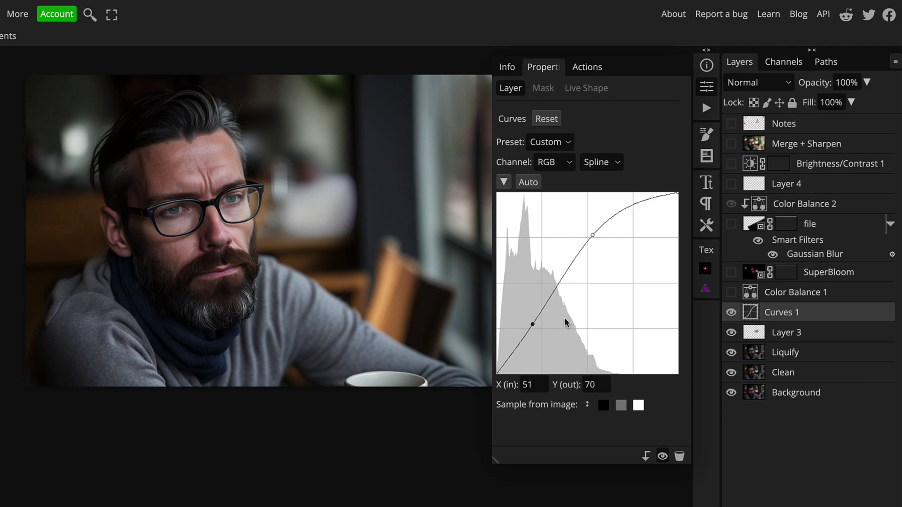
{"action": "left_click_drag", "start_coordinate": [533, 324], "coordinate": [532, 323]}
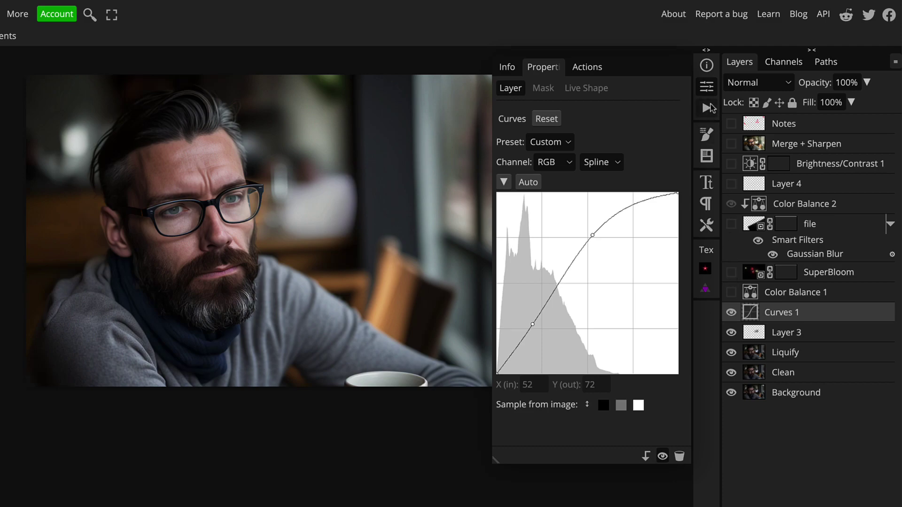
- Compare the 6. Color Balance layer comp with 5. Brighten - Curve, ending on 6. Color Balance
{"action": "left_click", "coordinate": [708, 158]}
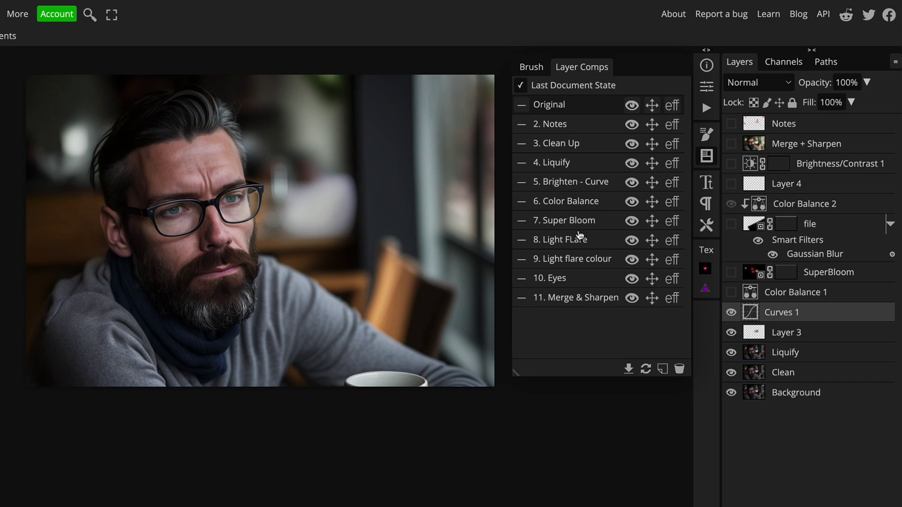
{"action": "left_click", "coordinate": [521, 202]}
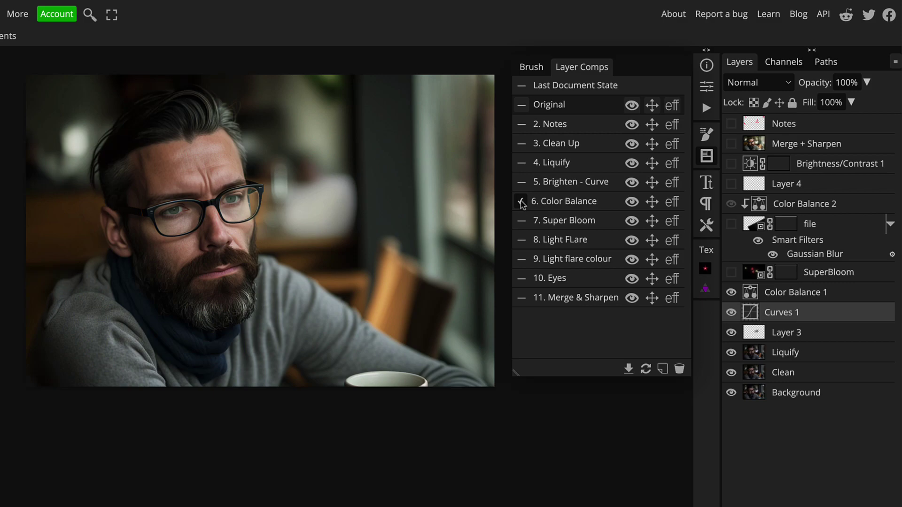
{"action": "left_click", "coordinate": [521, 182]}
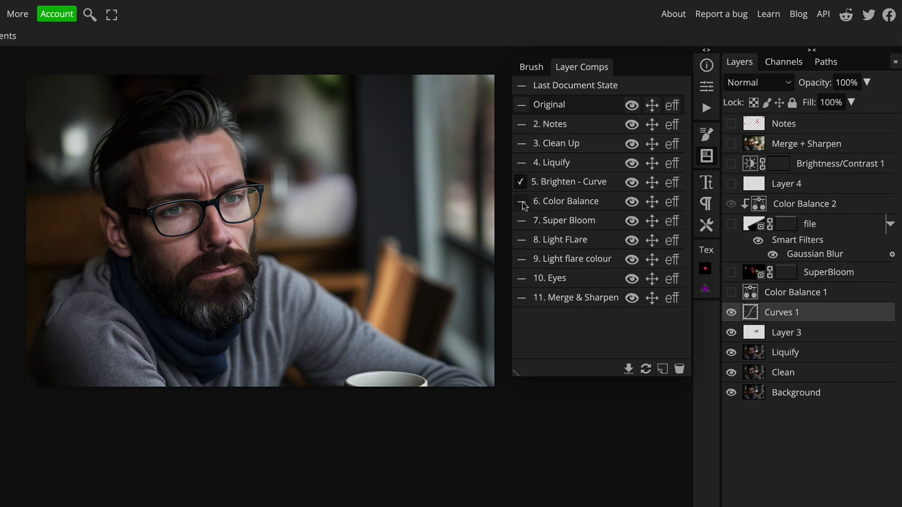
{"action": "left_click", "coordinate": [521, 201]}
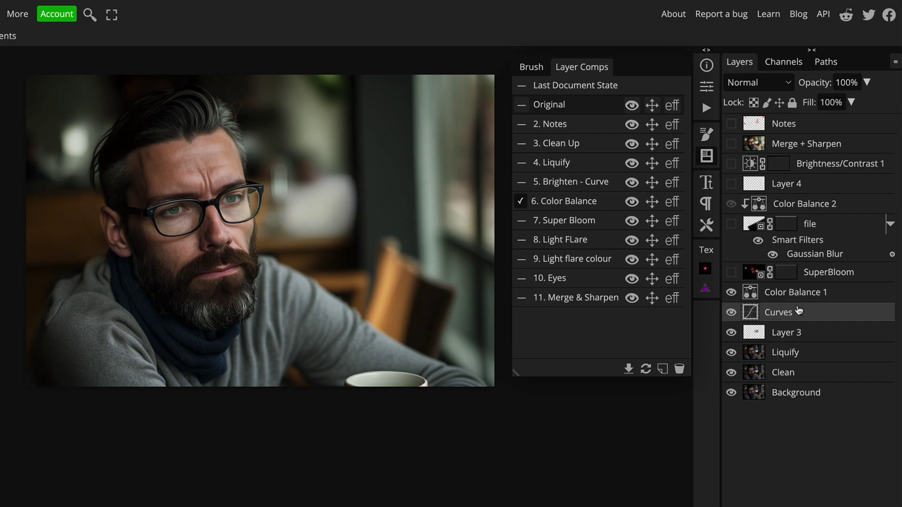
- Examine the Shadows and Highlights settings of the Color Balance 1 adjustment, then return to the layer comps list
{"action": "left_click", "coordinate": [751, 292]}
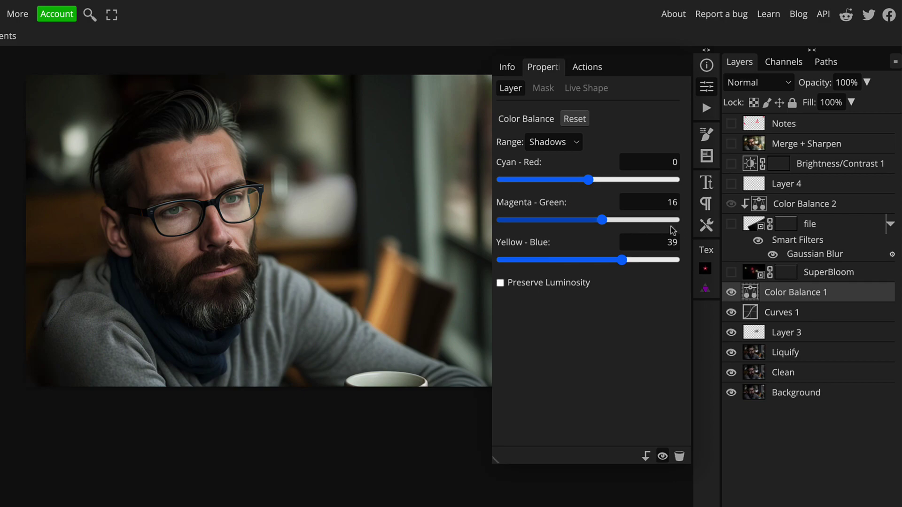
{"action": "left_click", "coordinate": [522, 142]}
{"action": "left_click", "coordinate": [560, 145]}
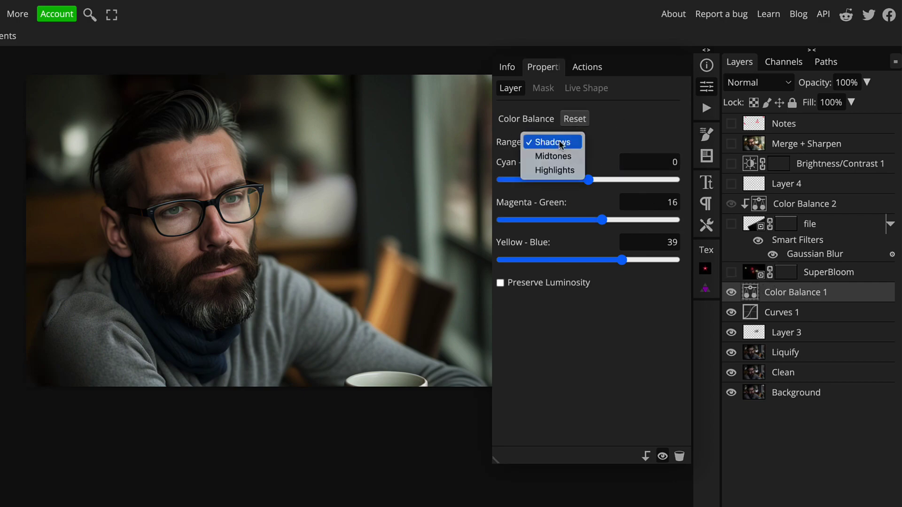
{"action": "left_click", "coordinate": [560, 144]}
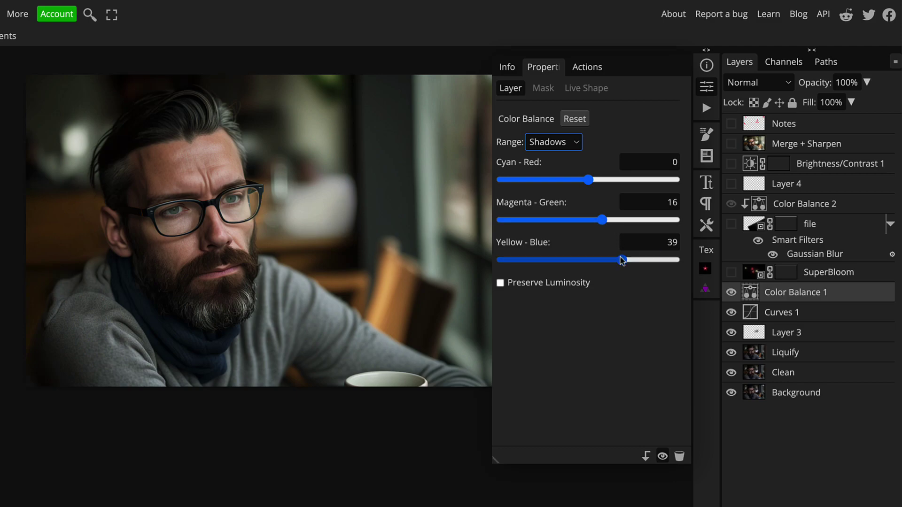
{"action": "left_click", "coordinate": [569, 145]}
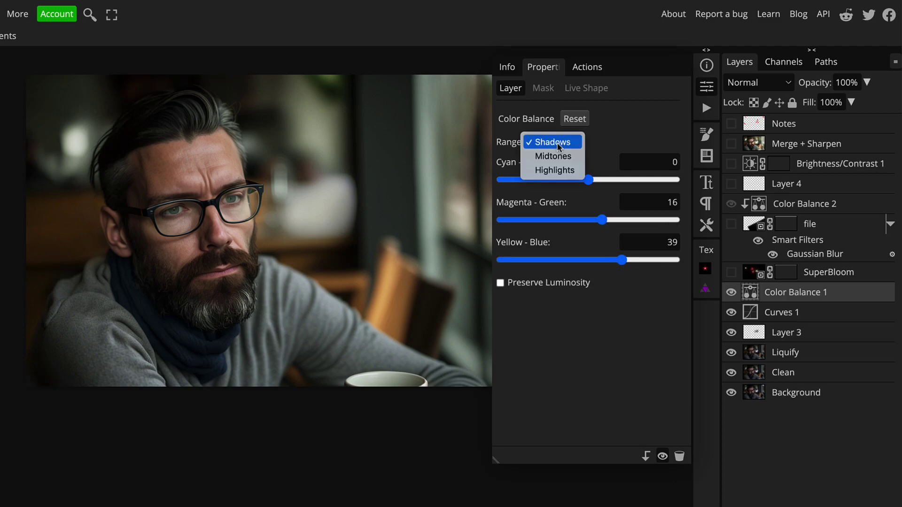
{"action": "left_click", "coordinate": [557, 172]}
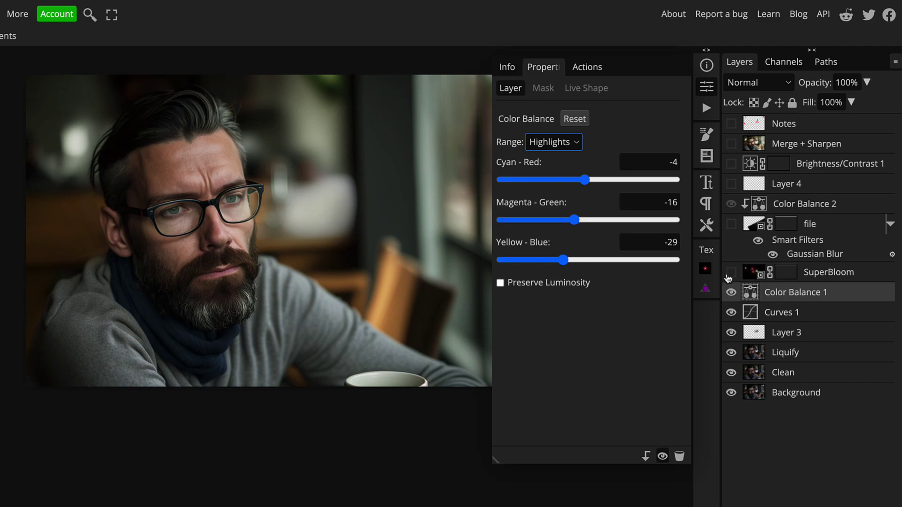
{"action": "left_click", "coordinate": [706, 89]}
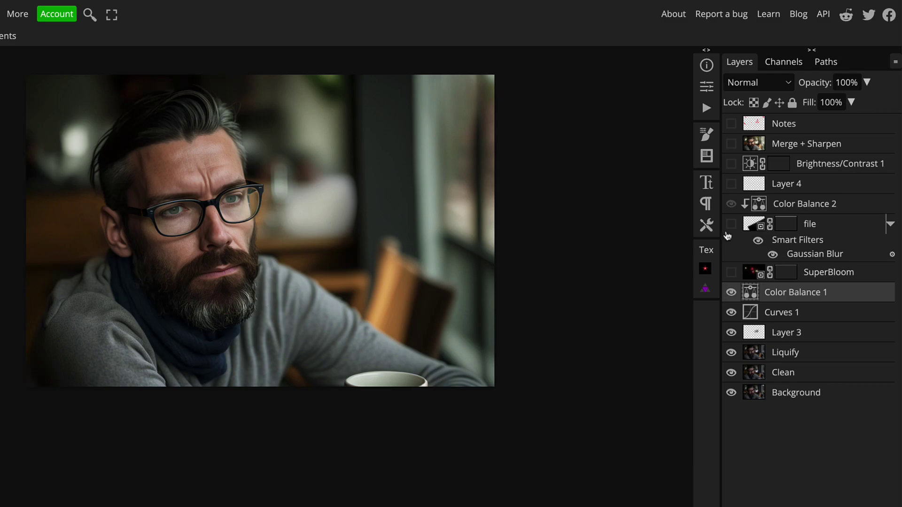
{"action": "left_click", "coordinate": [706, 155]}
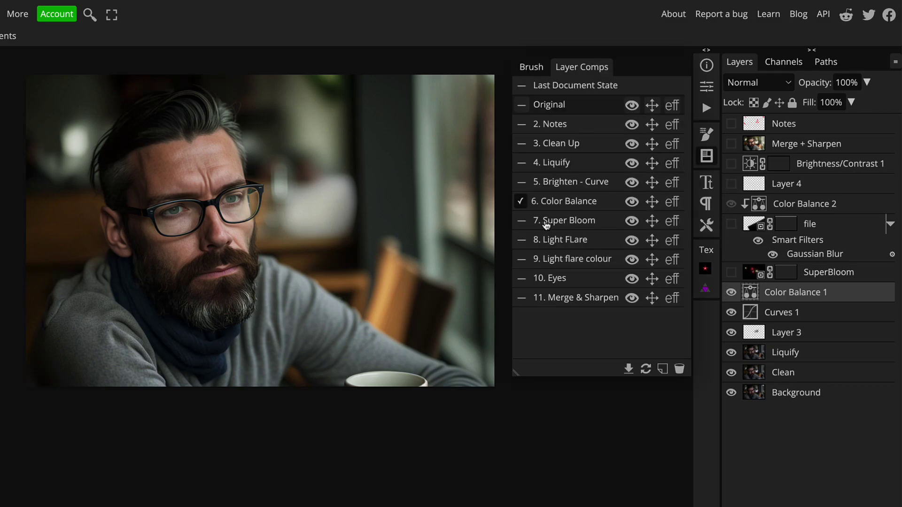
- Show the 7. Super Bloom layer comp and toggle the SuperBloom layer's visibility to compare its effect, ending on 7. Super Bloom
{"action": "left_click", "coordinate": [521, 221]}
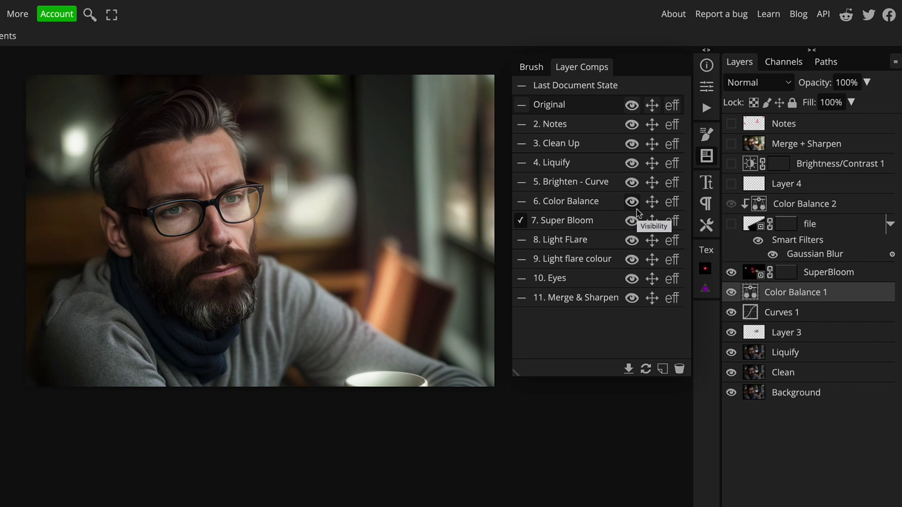
{"action": "left_click", "coordinate": [731, 273]}
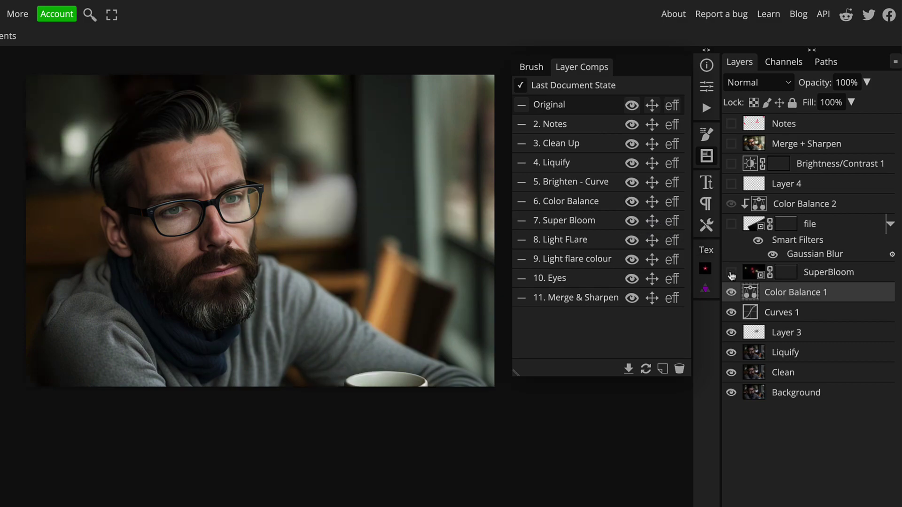
{"action": "left_click", "coordinate": [731, 273]}
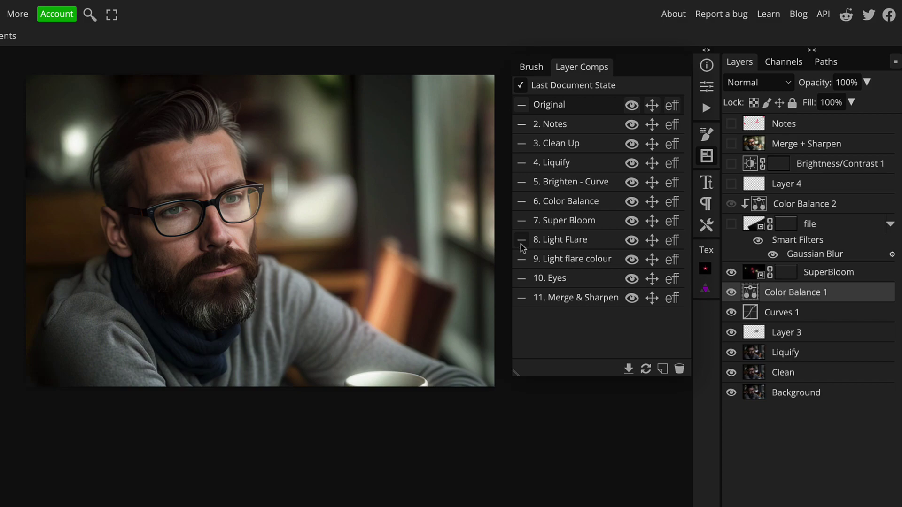
{"action": "left_click", "coordinate": [521, 221]}
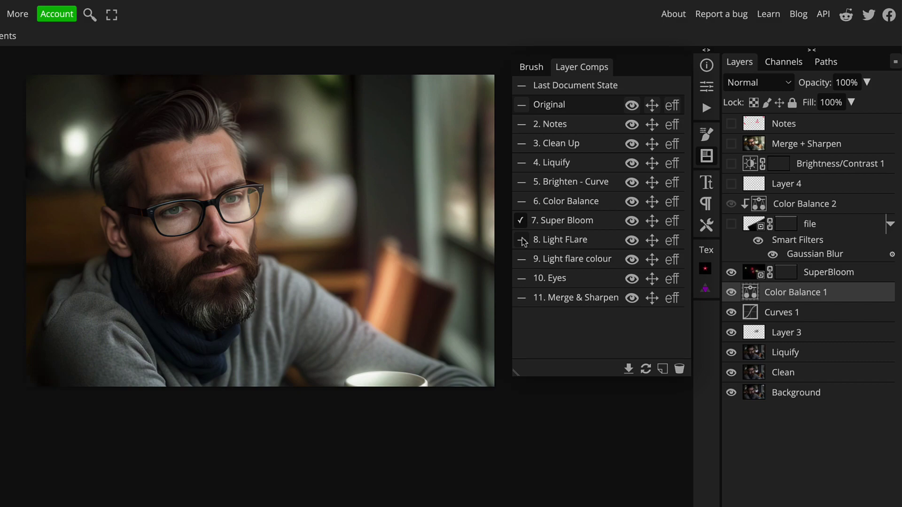
- Show the 8. Light FLare layer comp, examine the text-to-image generator's prompt, and select the file layer holding the generated flare
{"action": "left_click", "coordinate": [521, 240]}
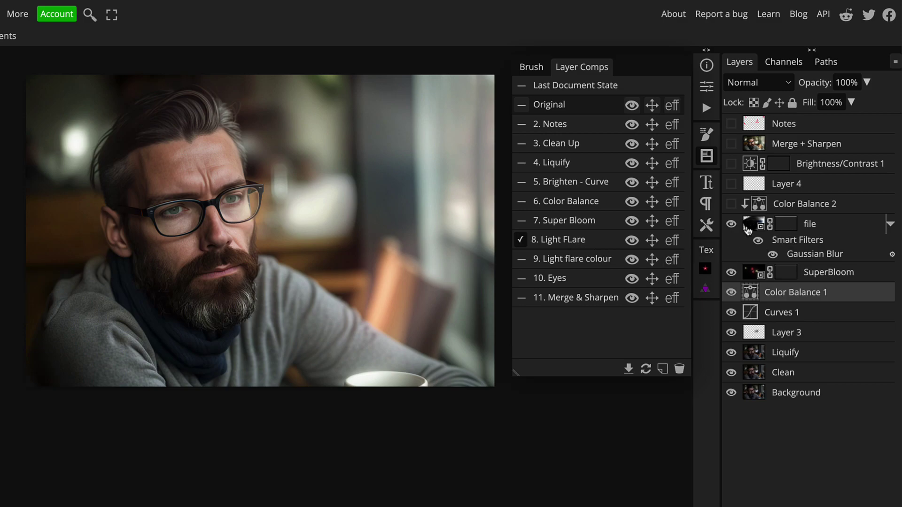
{"action": "left_click", "coordinate": [706, 252]}
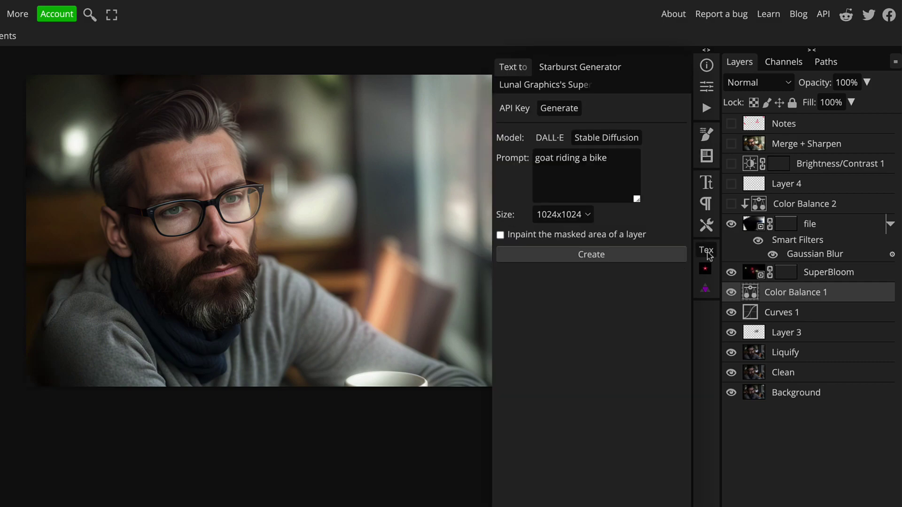
{"action": "left_click", "coordinate": [577, 165]}
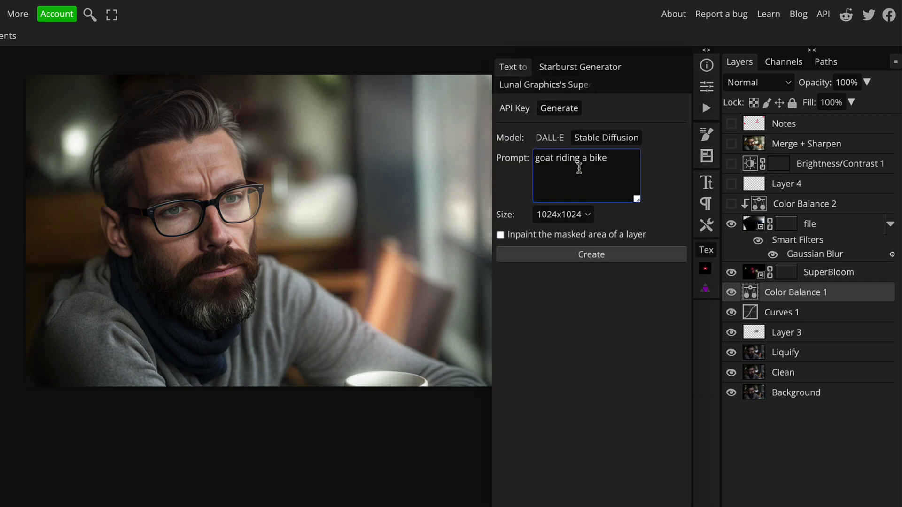
{"action": "left_click_drag", "start_coordinate": [616, 160], "coordinate": [503, 162]}
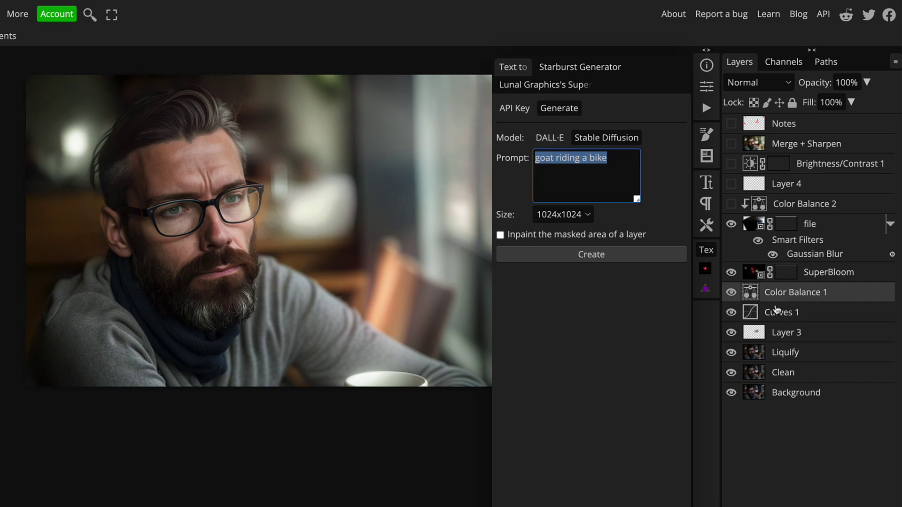
{"action": "left_click", "coordinate": [750, 228]}
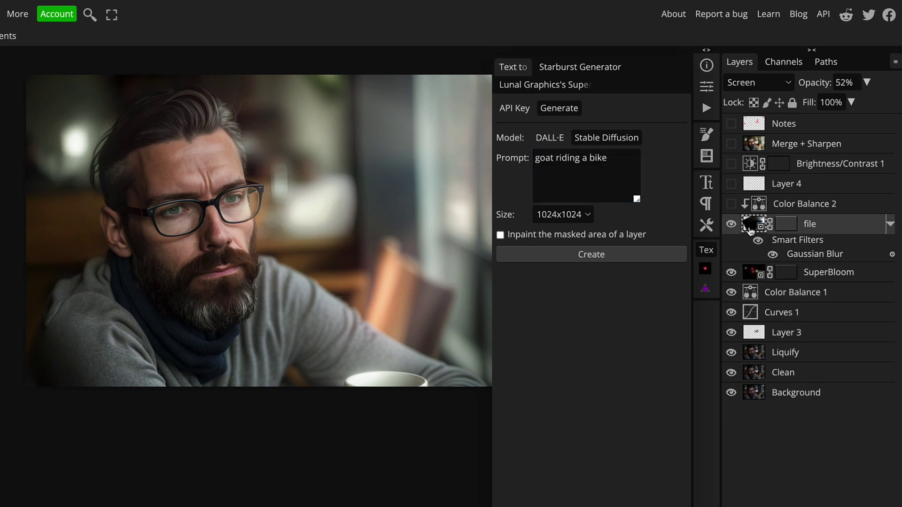
{"action": "left_click", "coordinate": [706, 250]}
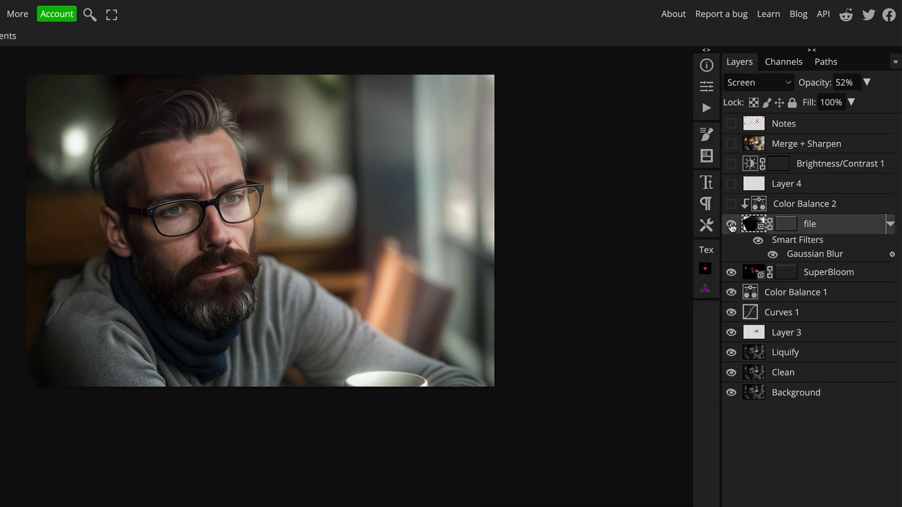
- Isolate the file layer, try its opacity at 100% and 45%, and restore the 8. Light FLare layer comp
{"action": "left_click", "coordinate": [731, 226], "text": "alt"}
{"action": "left_click_drag", "start_coordinate": [823, 82], "coordinate": [898, 82]}
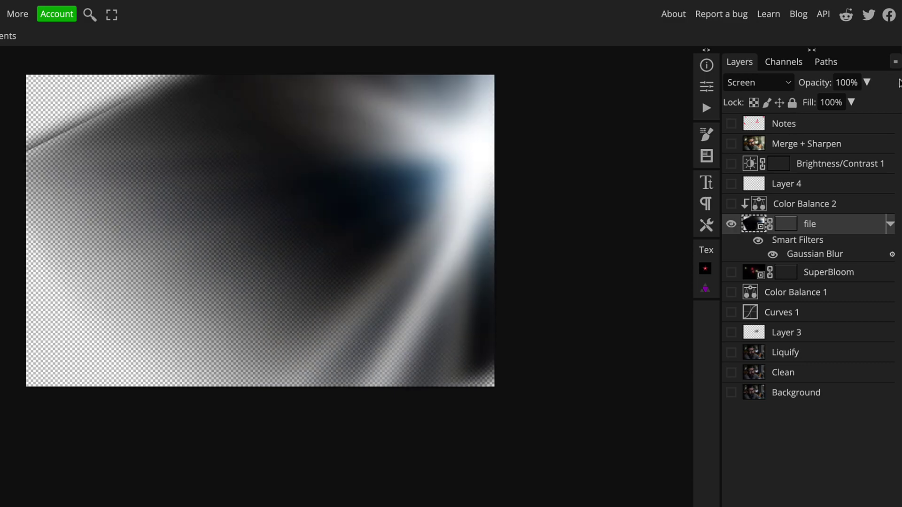
{"action": "left_click_drag", "start_coordinate": [898, 83], "coordinate": [856, 84]}
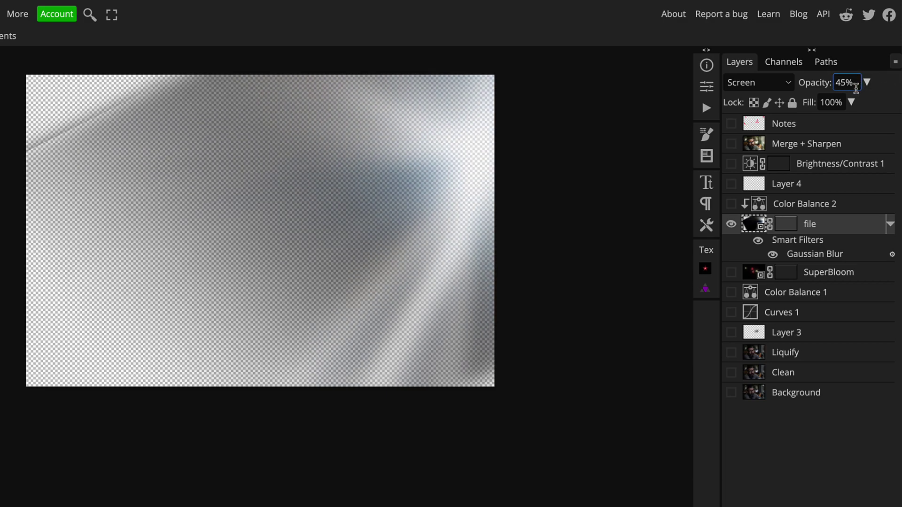
{"action": "left_click", "coordinate": [709, 158]}
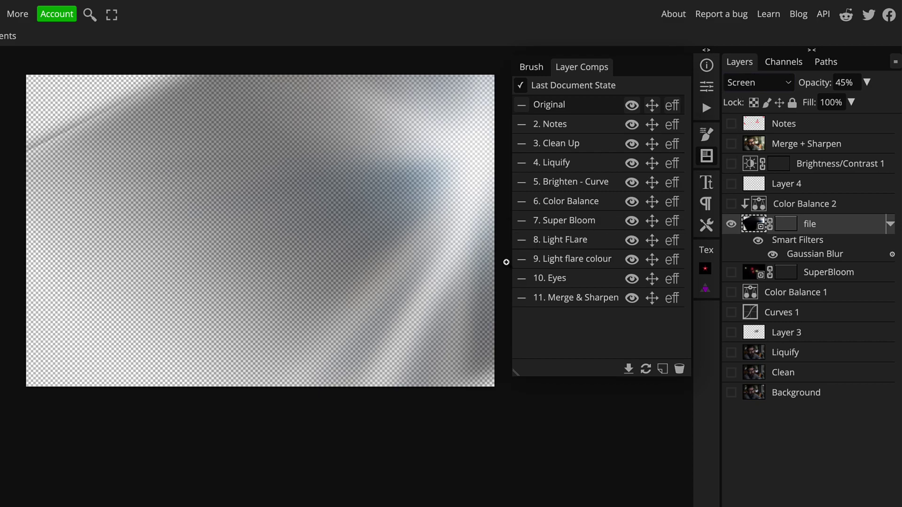
{"action": "left_click", "coordinate": [524, 242]}
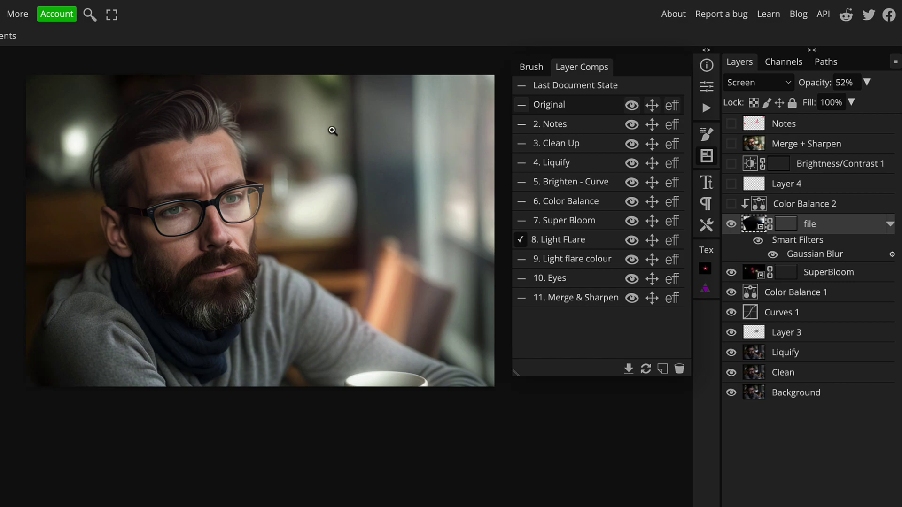
- Show the 9. Light flare colour layer comp and toggle the clipping of Color Balance 2 onto the file layer
{"action": "left_click", "coordinate": [521, 259]}
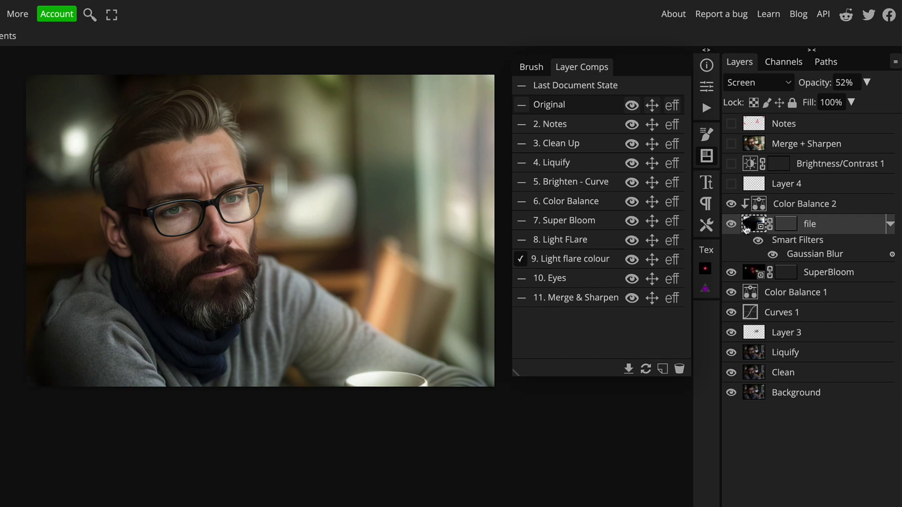
{"action": "left_click", "coordinate": [757, 203]}
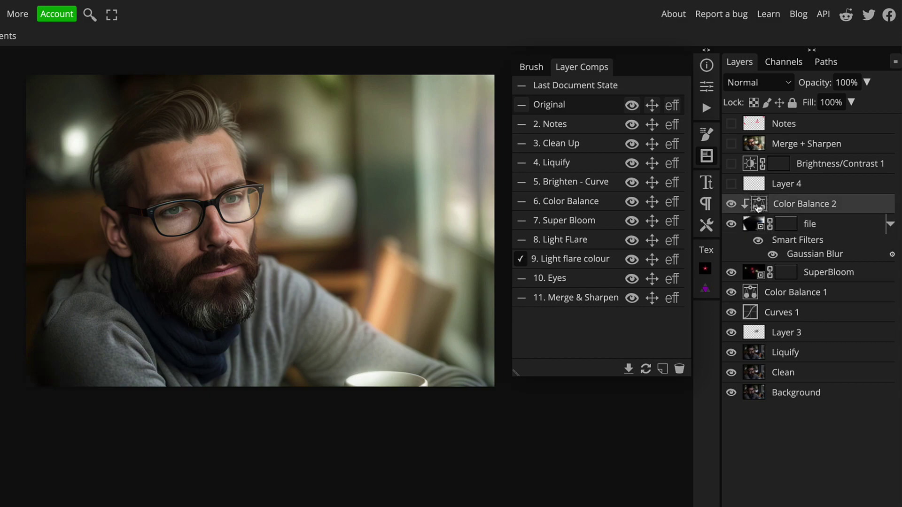
{"action": "left_click", "coordinate": [759, 207], "text": "alt"}
{"action": "left_click", "coordinate": [752, 209], "text": "alt"}
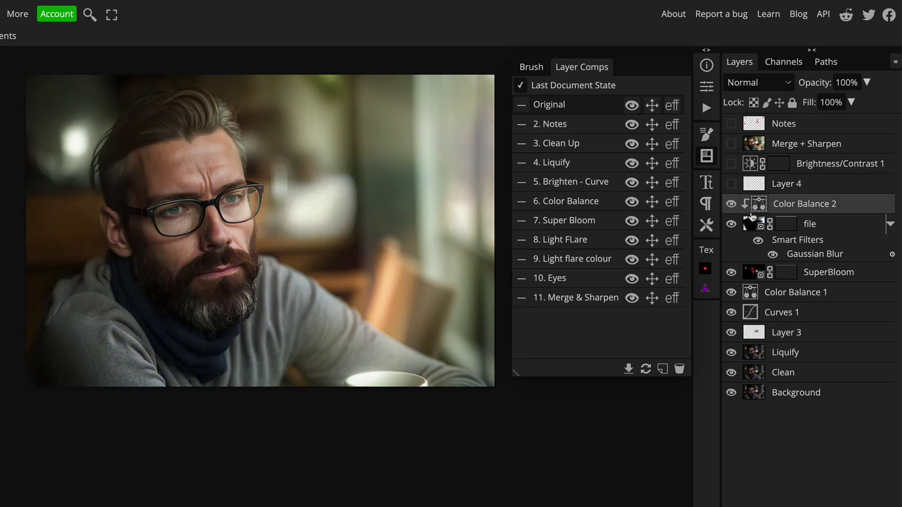
{"action": "left_click", "coordinate": [748, 226]}
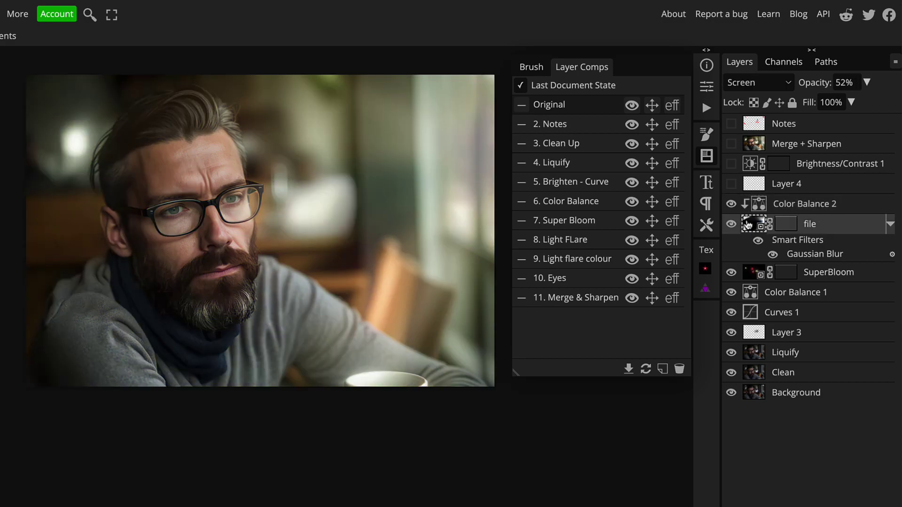
- Examine the Highlights settings of the Color Balance 2 adjustment and recheck its clipping to the flare layer
{"action": "left_click", "coordinate": [760, 207]}
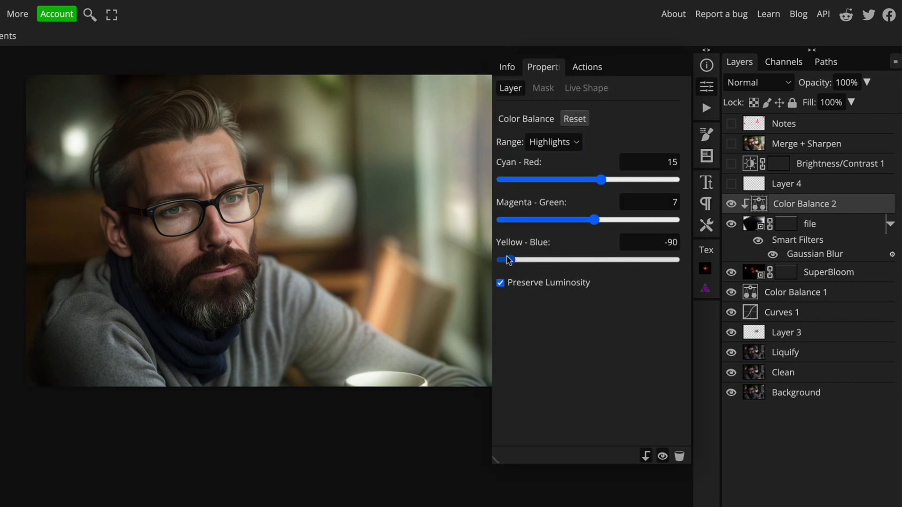
{"action": "left_click", "coordinate": [760, 212], "text": "alt"}
{"action": "left_click", "coordinate": [753, 209], "text": "alt"}
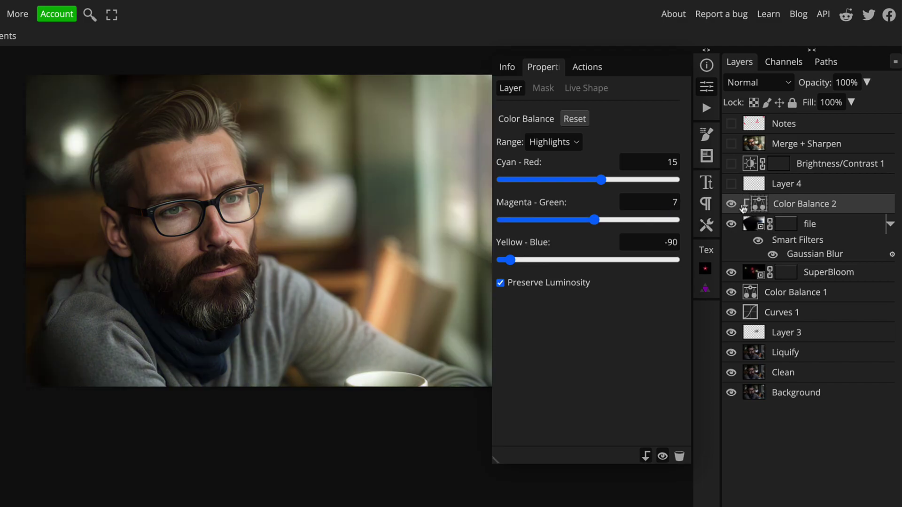
- Return to the layer comps and step through 7. Super Bloom, 8. Light FLare and 9. Light flare colour
{"action": "left_click", "coordinate": [706, 155]}
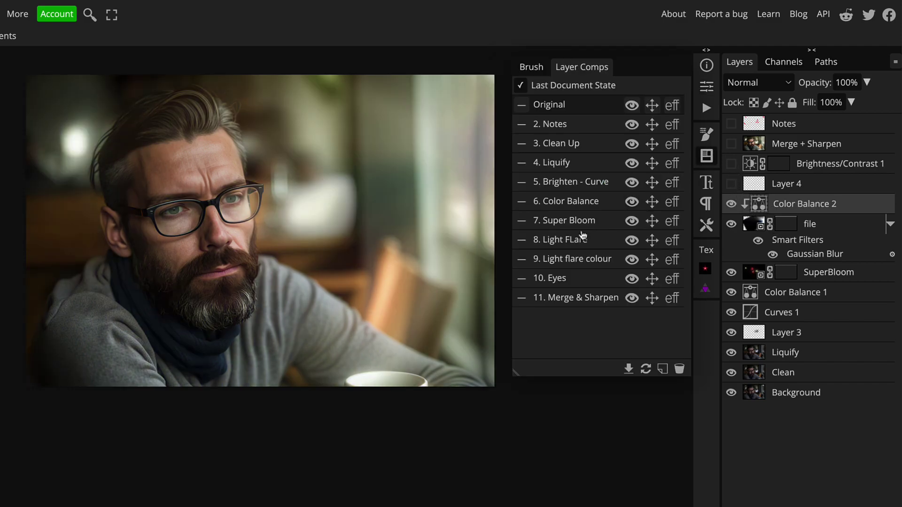
{"action": "left_click", "coordinate": [520, 221]}
{"action": "left_click", "coordinate": [520, 240]}
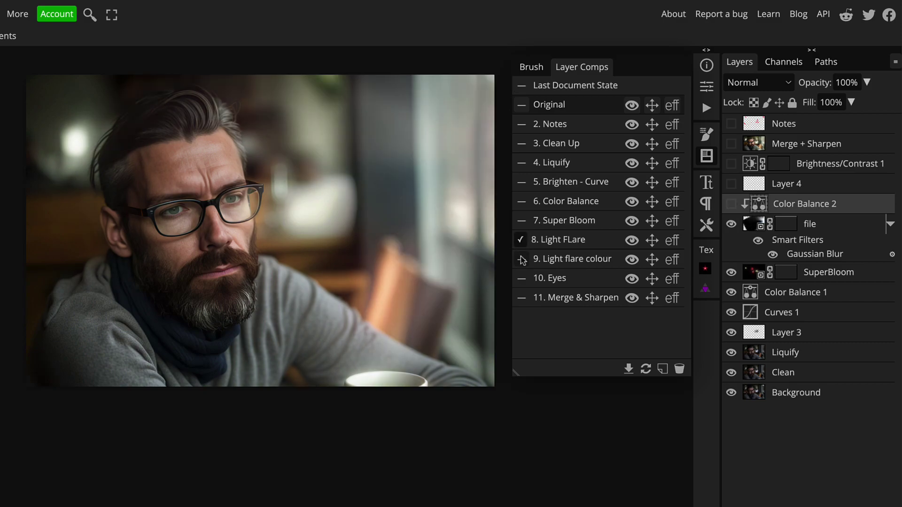
{"action": "left_click", "coordinate": [521, 259]}
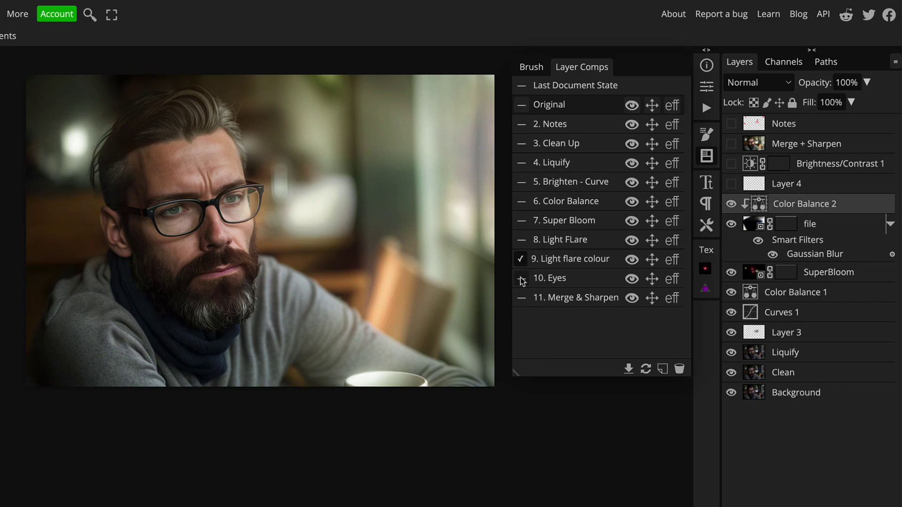
- Show the 10. Eyes layer comp and inspect the Brightness/Contrast 1 adjustment's mask and visible effect
{"action": "left_click", "coordinate": [520, 279]}
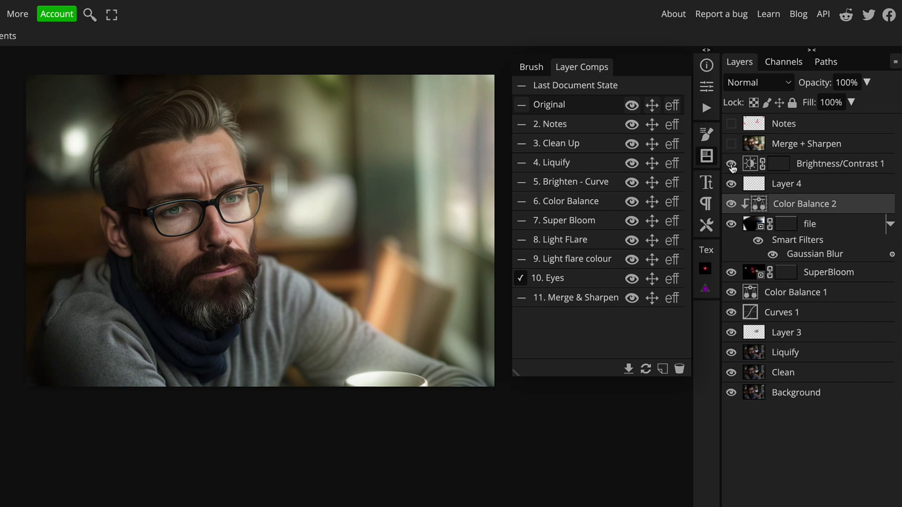
{"action": "left_click", "coordinate": [780, 170], "text": "alt"}
{"action": "left_click", "coordinate": [780, 170], "text": "alt"}
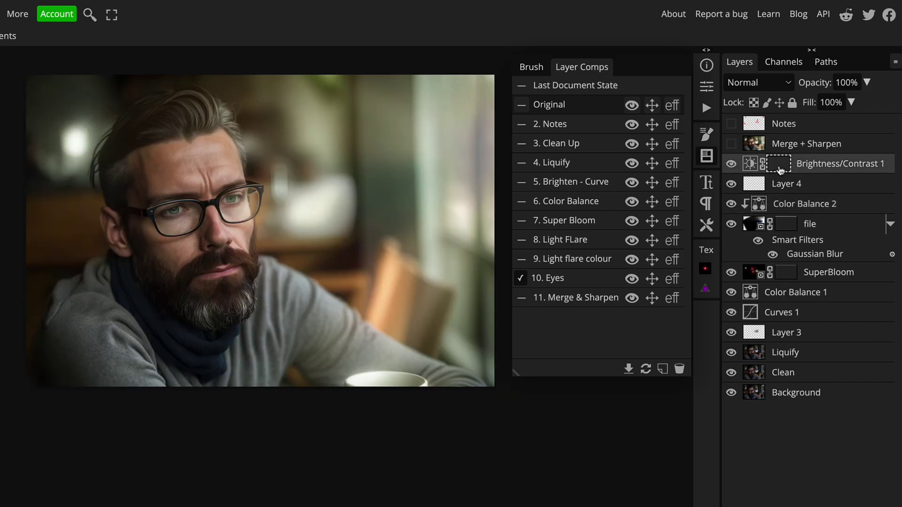
{"action": "left_click", "coordinate": [731, 165]}
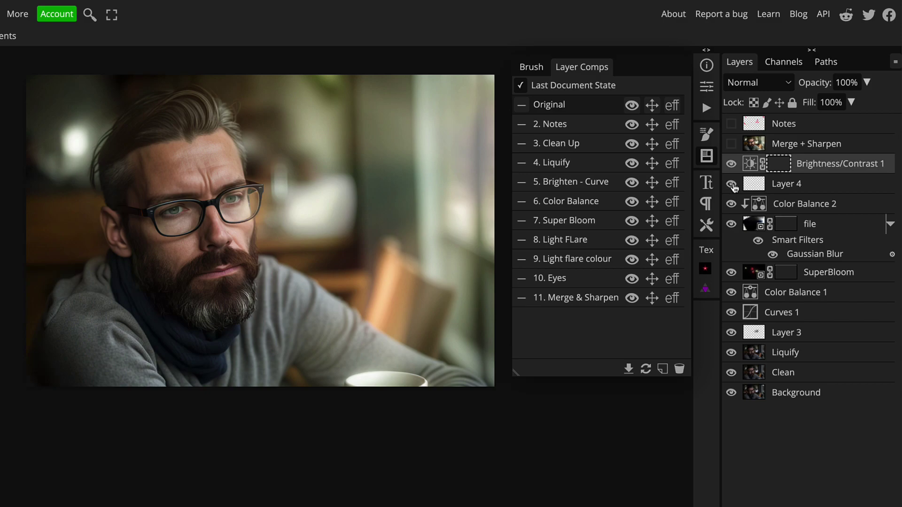
- Select Layer 4, toggle its visibility to compare the eyes, and vary its Fill, ending at 25%
{"action": "left_click", "coordinate": [760, 187]}
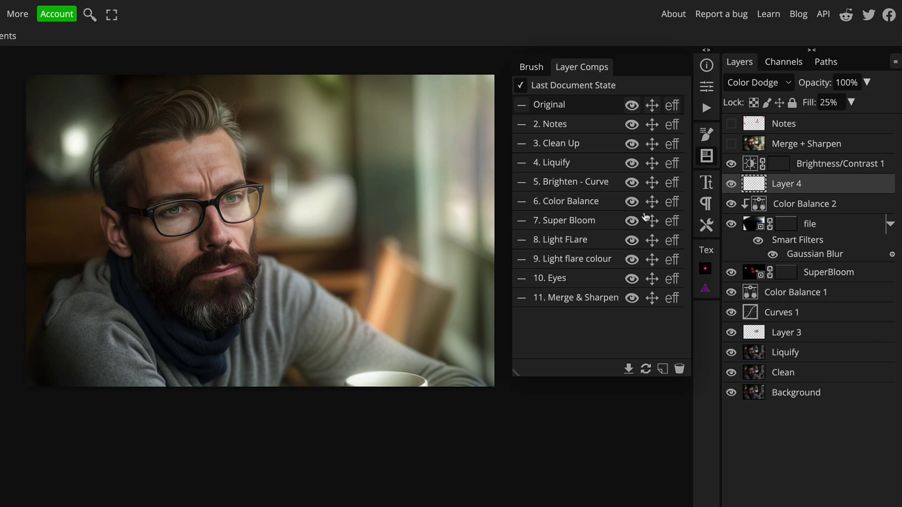
{"action": "left_click", "coordinate": [732, 185]}
{"action": "left_click", "coordinate": [732, 185]}
{"action": "left_click", "coordinate": [732, 185]}
{"action": "left_click", "coordinate": [731, 185]}
{"action": "mouse_move", "coordinate": [805, 104]}
{"action": "left_mouse_down"}
{"action": "mouse_move", "coordinate": [819, 103]}
{"action": "mouse_move", "coordinate": [811, 106]}
{"action": "left_mouse_up"}
{"action": "left_click_drag", "start_coordinate": [809, 103], "coordinate": [805, 104]}
- Compare the 11. Merge & Sharpen layer comp with 10. Eyes, selecting the Merge + Sharpen layer and ending on 11. Merge & Sharpen
{"action": "left_click", "coordinate": [522, 299]}
{"action": "left_click", "coordinate": [523, 301]}
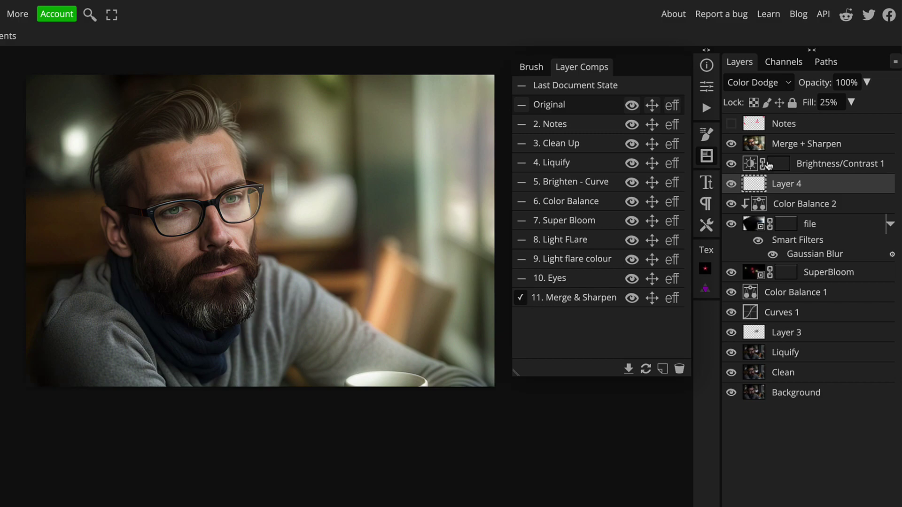
{"action": "left_click", "coordinate": [521, 299]}
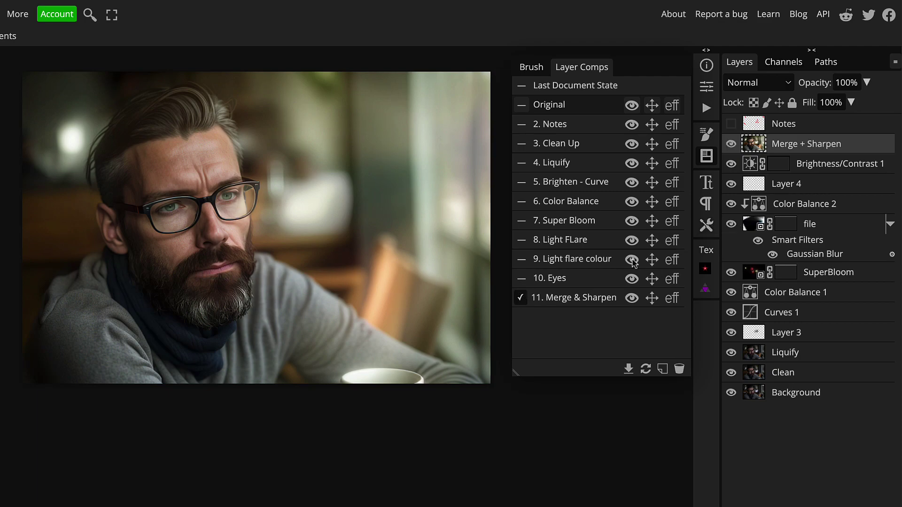
{"action": "left_click", "coordinate": [520, 290]}
{"action": "left_click", "coordinate": [520, 298]}
- Create a new layer above Merge + Sharpen, stamp all visible layers into it, and delete it
{"action": "key", "text": "ctrl+shift+n"}
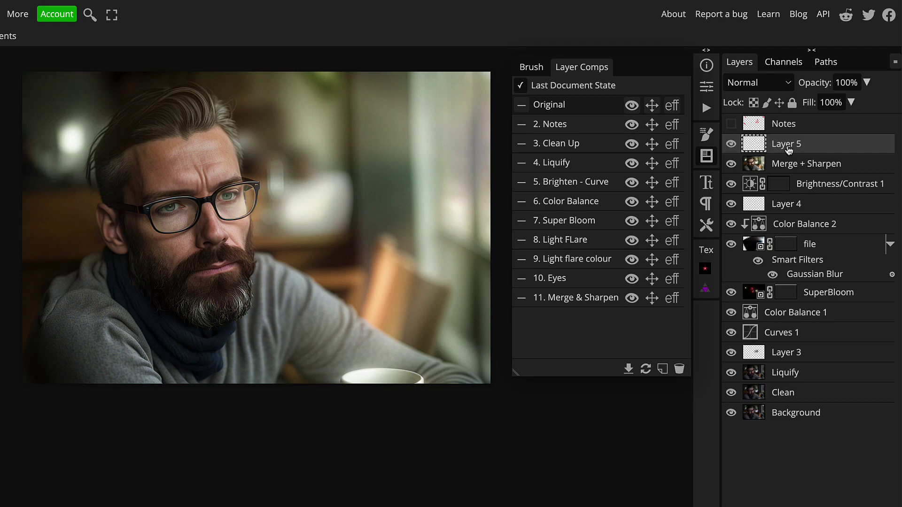
{"action": "key", "text": "ctrl+alt+shift+e"}
{"action": "key", "text": "Delete"}
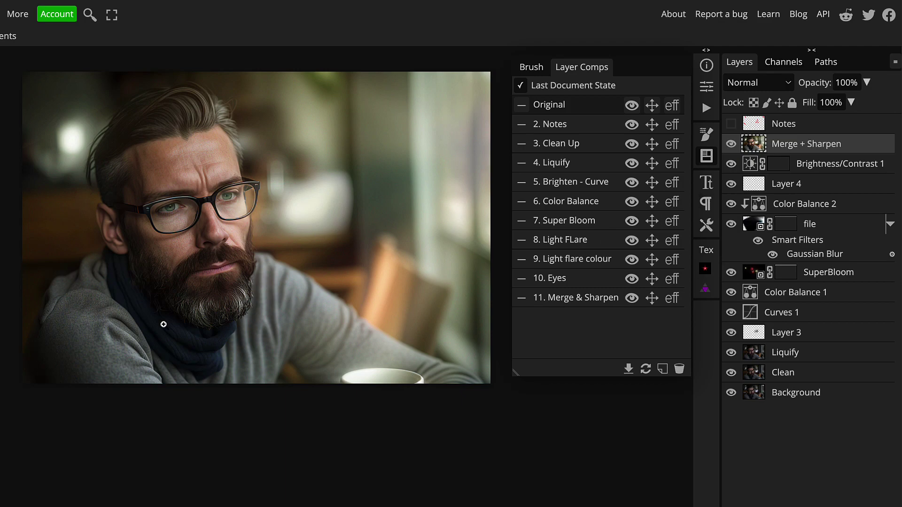
- Try Unsharp Mask on the Merge + Sharpen layer with a 111% amount and 0.5 px radius, then cancel the filter
{"action": "left_click", "coordinate": [1, 14]}
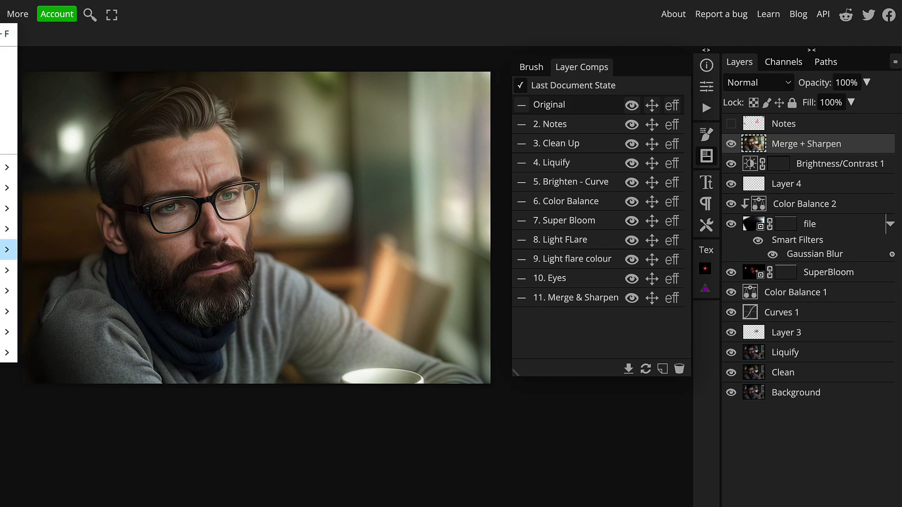
{"action": "mouse_move", "coordinate": [7, 291]}
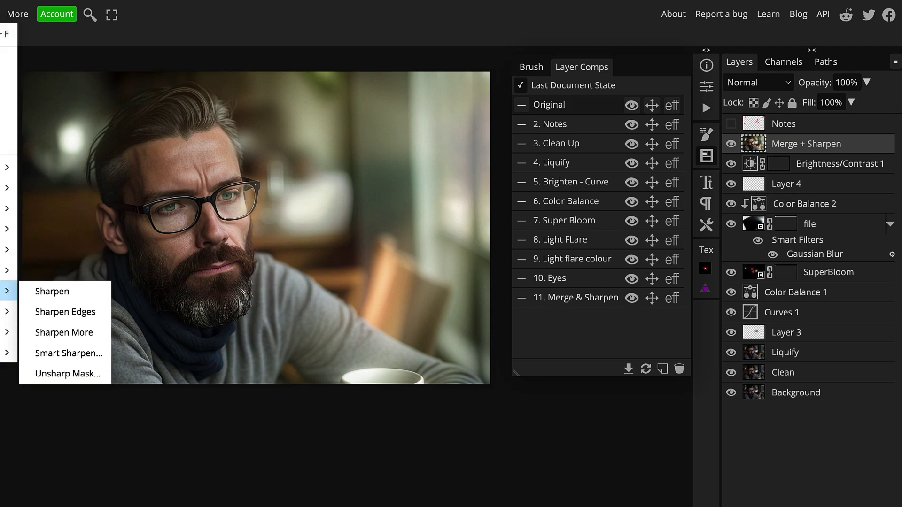
{"action": "left_click", "coordinate": [80, 374]}
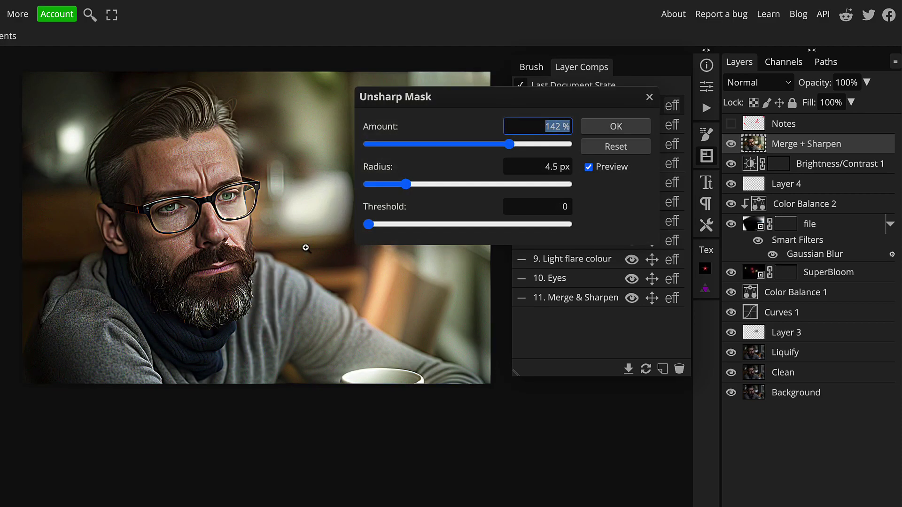
{"action": "left_click_drag", "start_coordinate": [408, 186], "coordinate": [384, 187]}
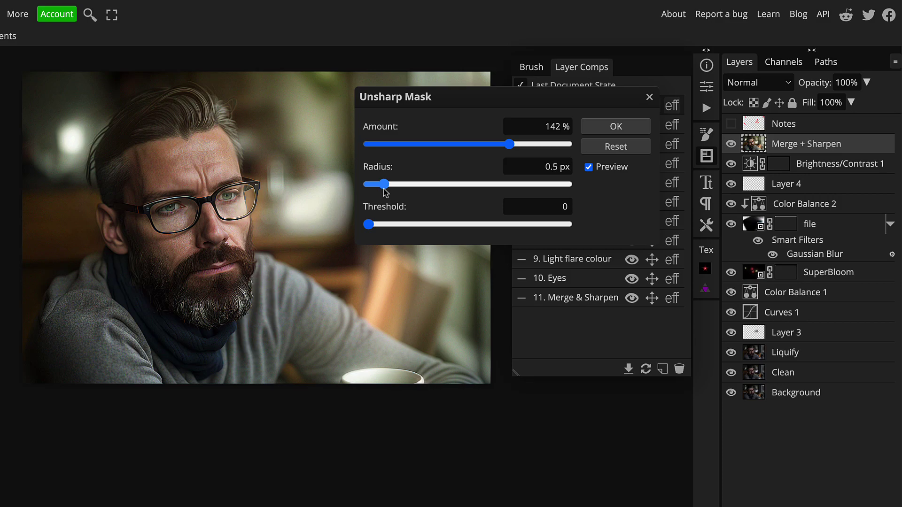
{"action": "left_click_drag", "start_coordinate": [509, 144], "coordinate": [478, 145]}
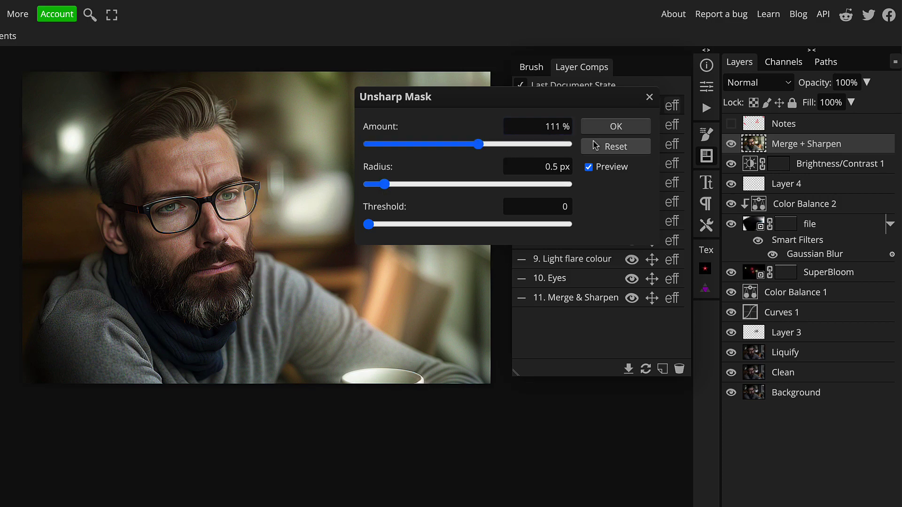
{"action": "left_click", "coordinate": [649, 98]}
- Hide the Merge + Sharpen layer to compare the portrait with and without sharpening
{"action": "left_click", "coordinate": [732, 144]}
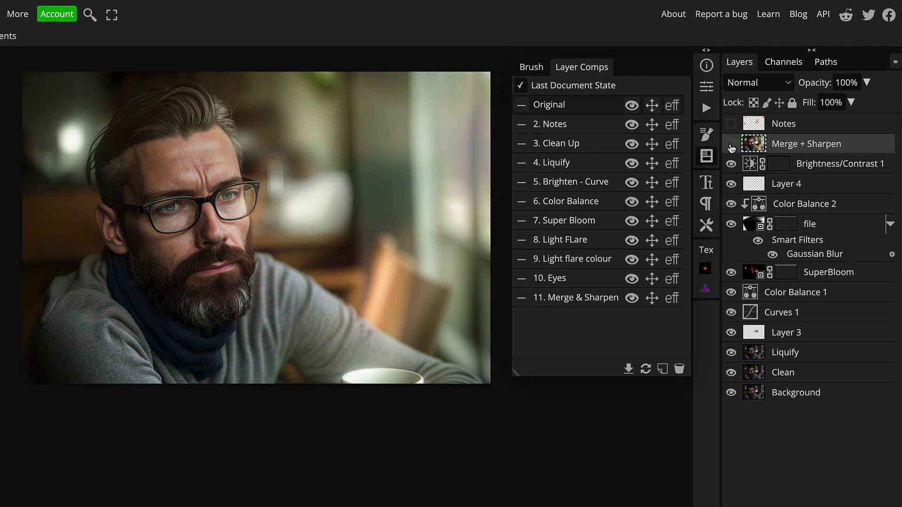